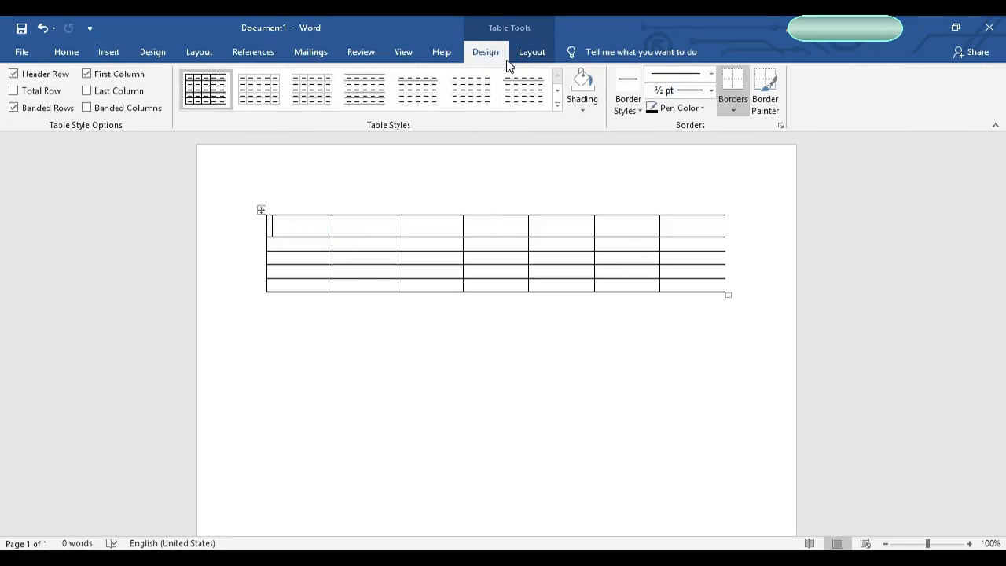
{"action": "left_click", "coordinate": [497, 59]}
{"action": "left_click_drag", "start_coordinate": [282, 225], "coordinate": [717, 289]}
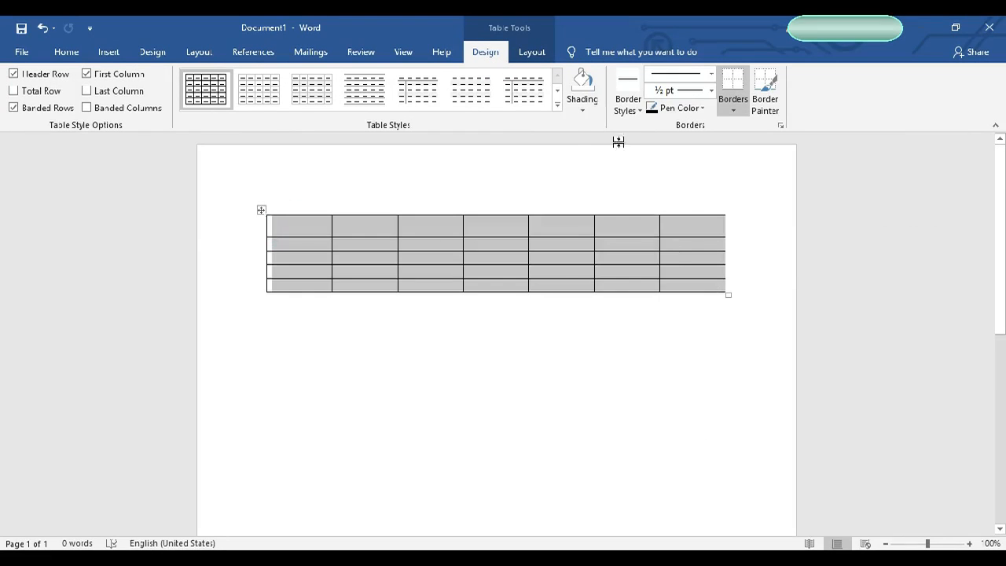
{"action": "left_click", "coordinate": [557, 103]}
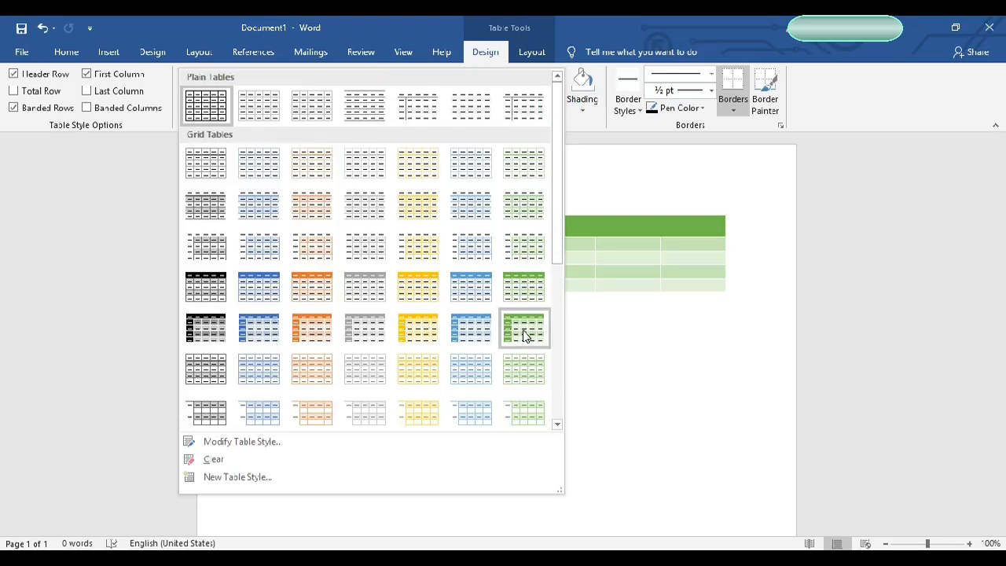
{"action": "left_click", "coordinate": [680, 433]}
{"action": "left_click", "coordinate": [582, 109]}
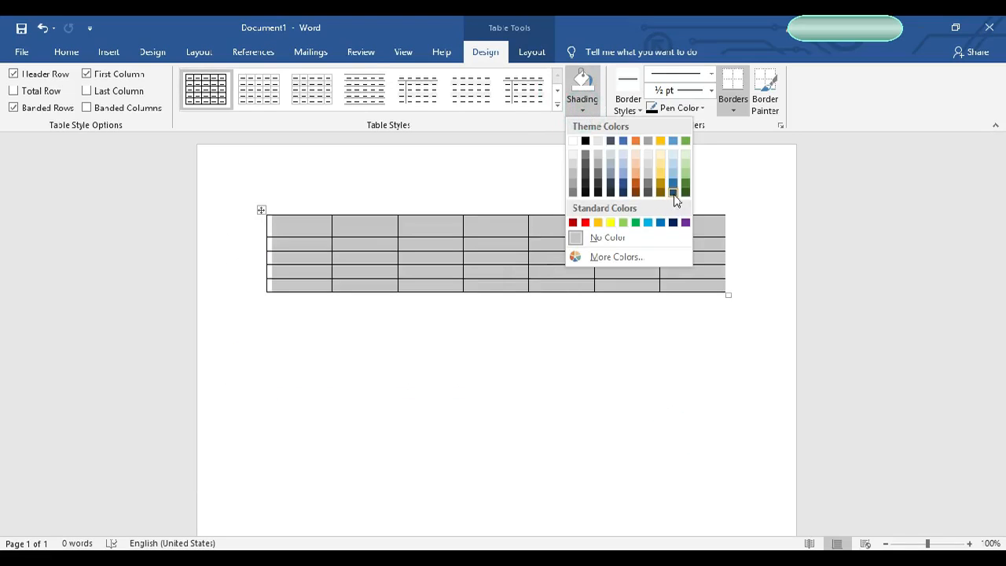
{"action": "left_click", "coordinate": [766, 228]}
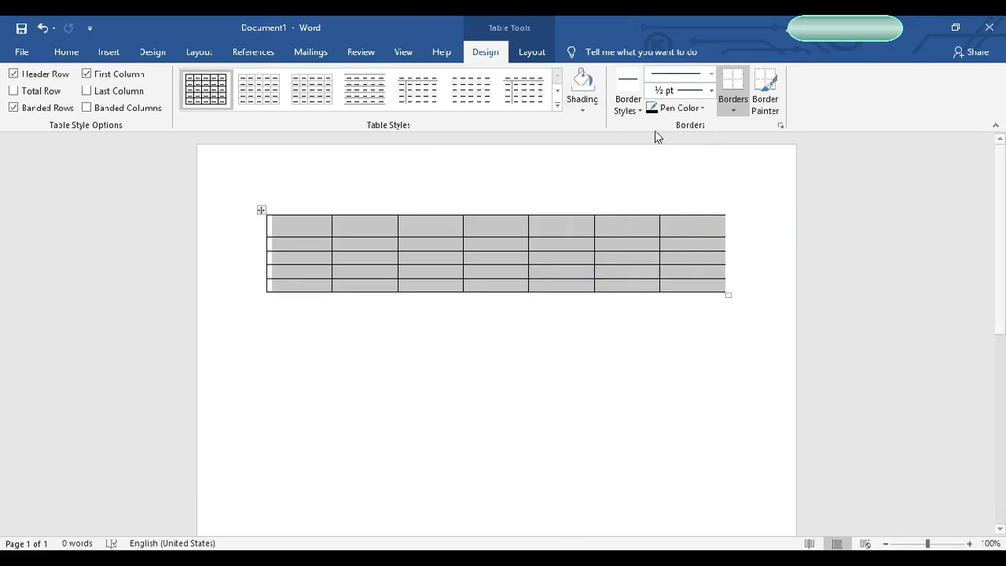
{"action": "left_click", "coordinate": [633, 100]}
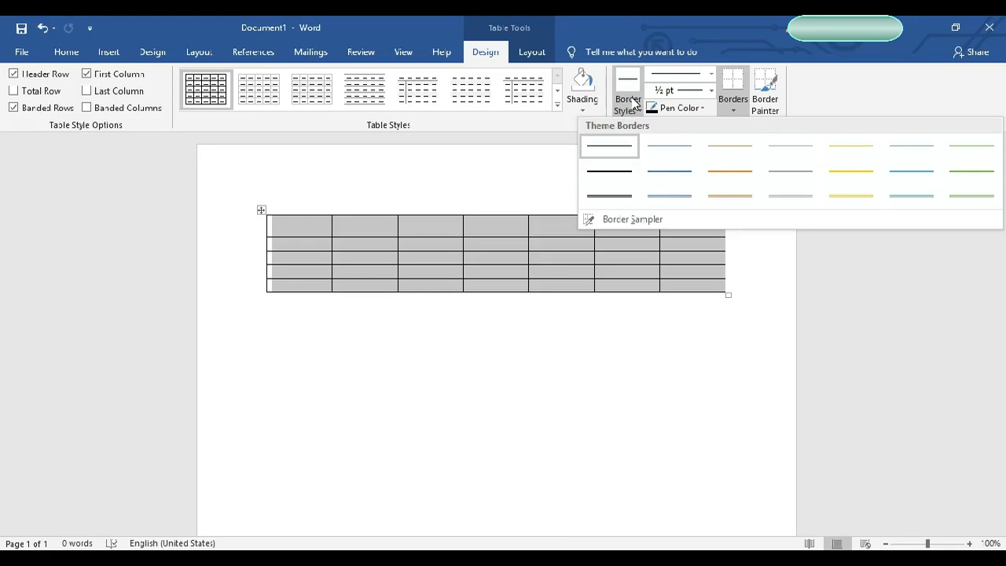
{"action": "left_click", "coordinate": [634, 100]}
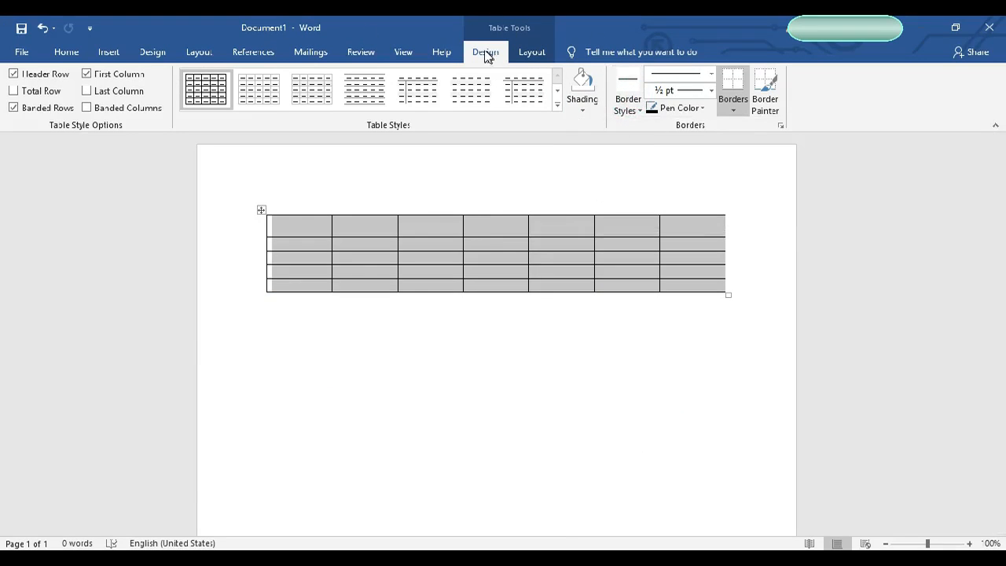
Step: Delete the table's first row entirely using Delete Cells with Delete entire row
{"action": "left_click", "coordinate": [535, 56]}
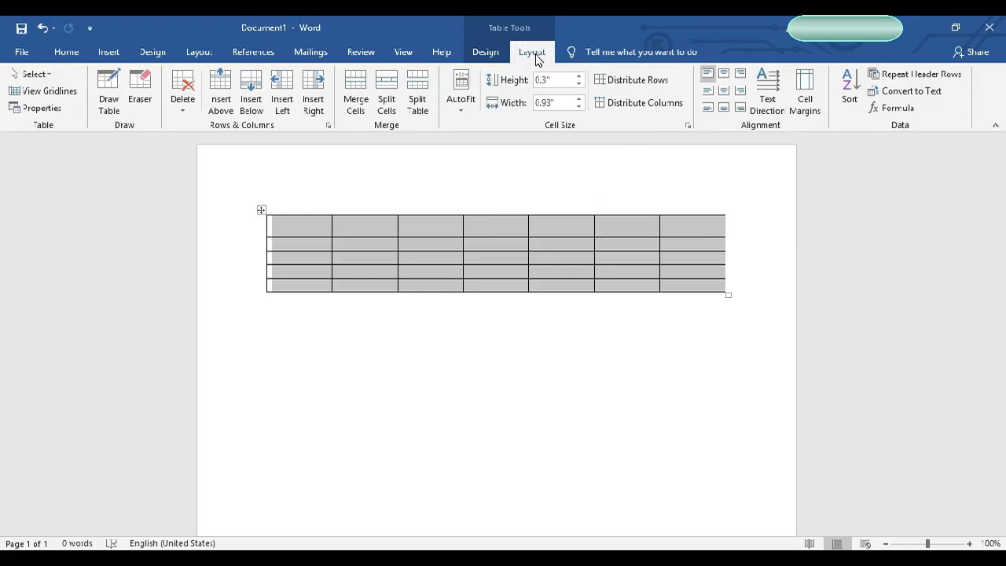
{"action": "left_click", "coordinate": [304, 245]}
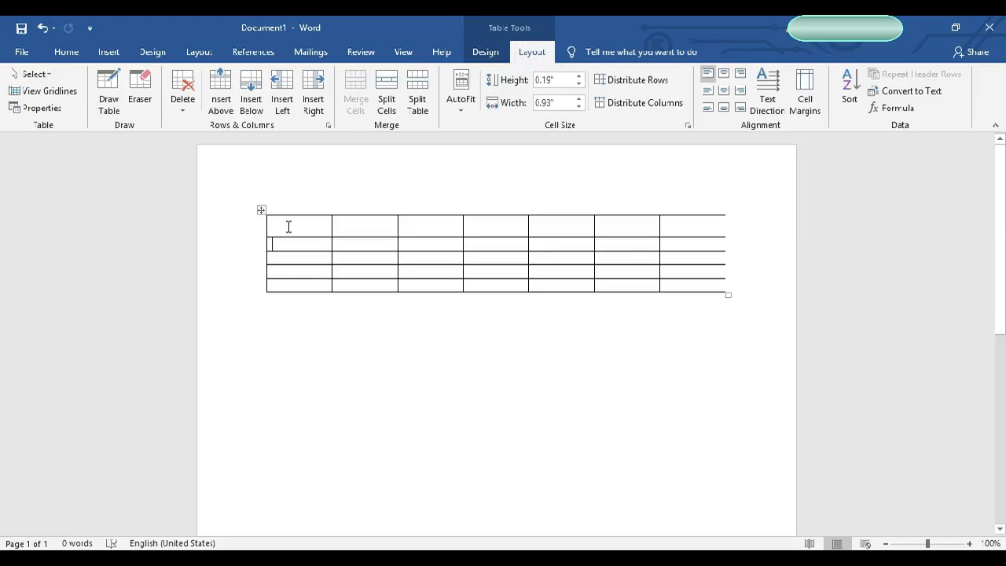
{"action": "mouse_move", "coordinate": [288, 227]}
{"action": "left_mouse_down"}
{"action": "mouse_move", "coordinate": [668, 227]}
{"action": "mouse_move", "coordinate": [702, 285]}
{"action": "left_mouse_up"}
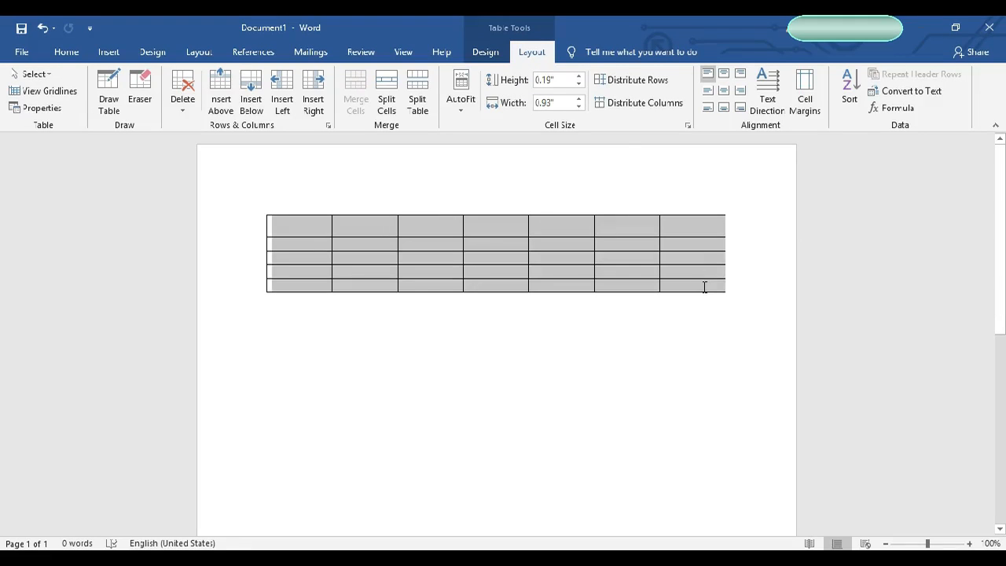
{"action": "left_click", "coordinate": [496, 229]}
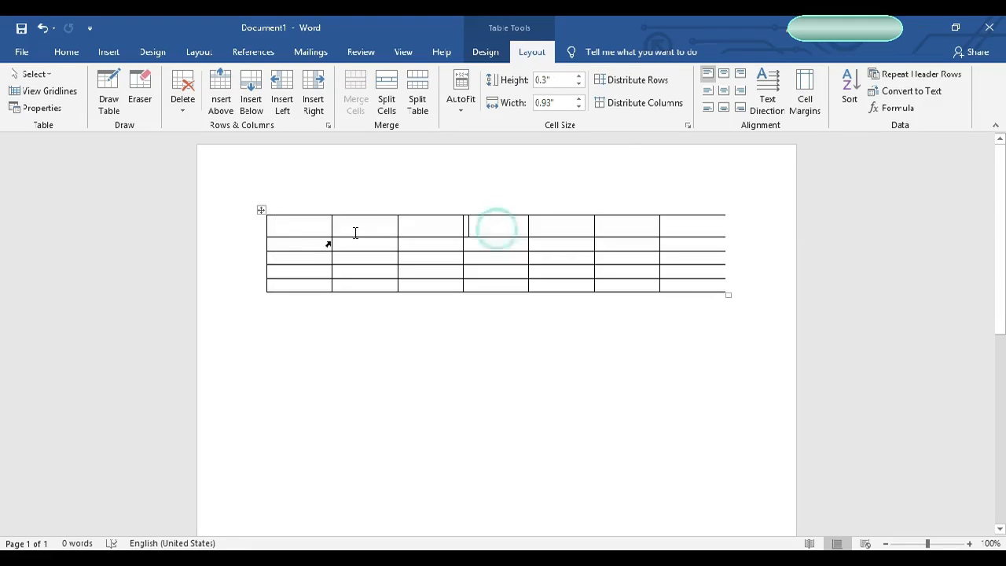
{"action": "left_click", "coordinate": [313, 223]}
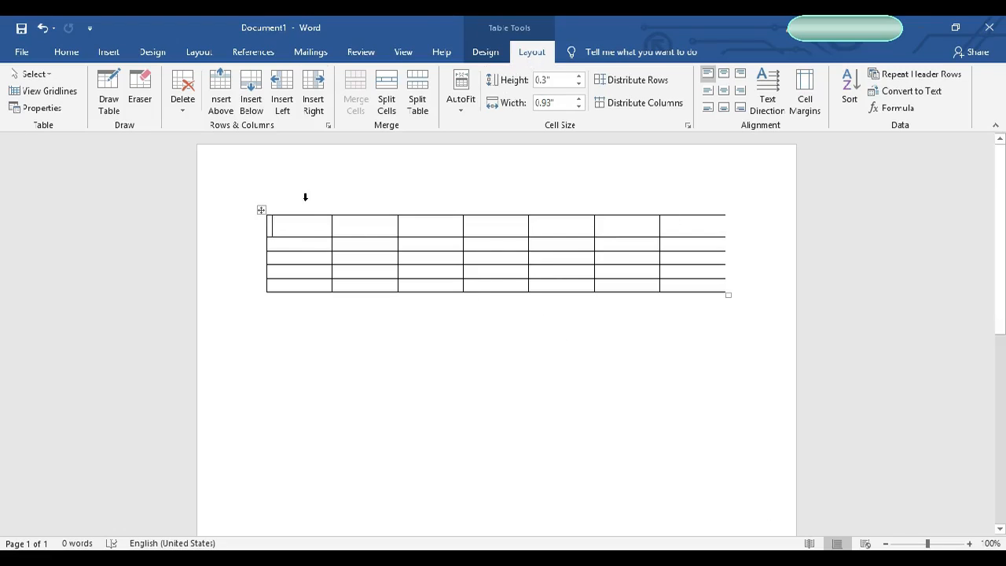
{"action": "left_click_drag", "start_coordinate": [281, 224], "coordinate": [712, 283]}
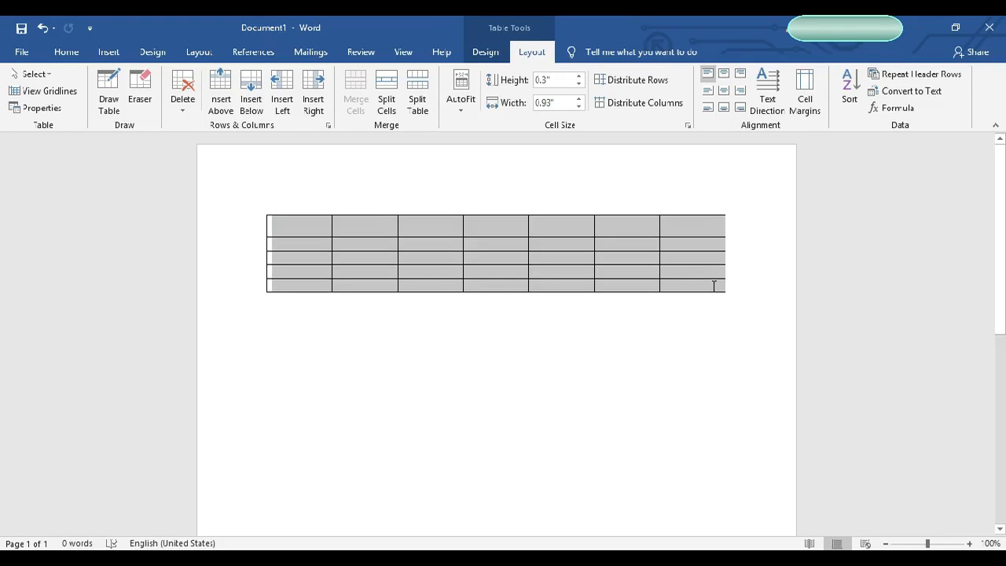
{"action": "left_click", "coordinate": [302, 225]}
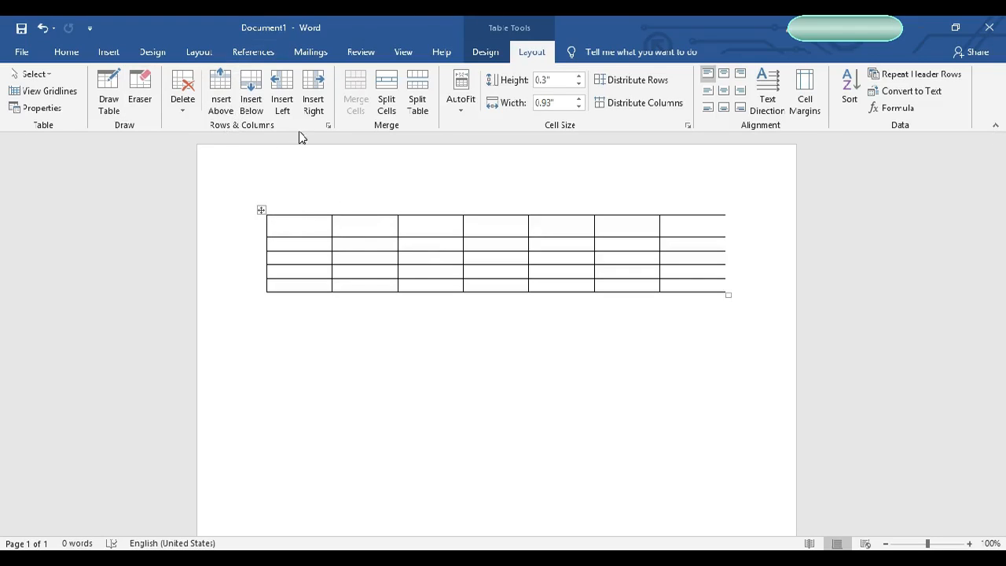
{"action": "left_click", "coordinate": [181, 114]}
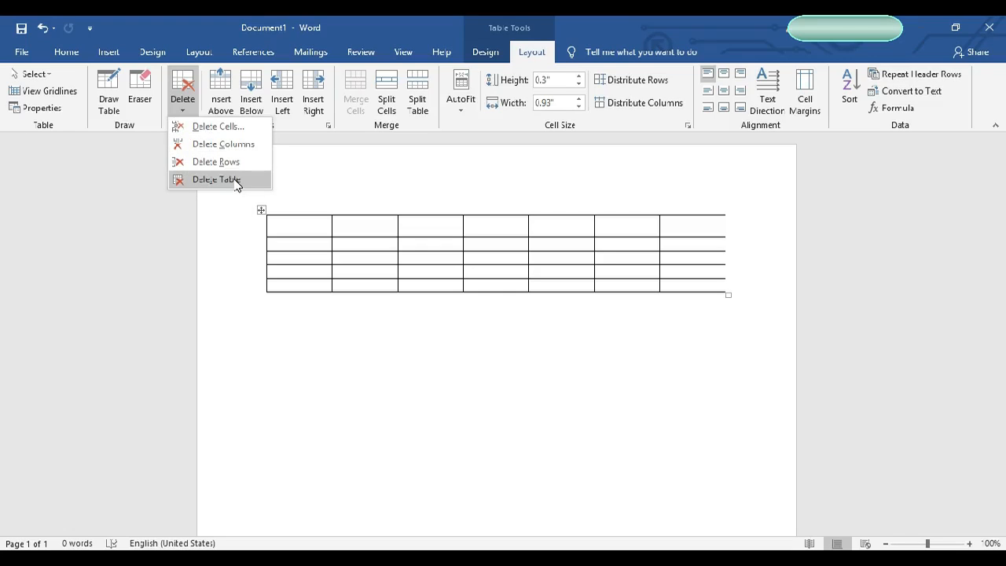
{"action": "left_click", "coordinate": [210, 131]}
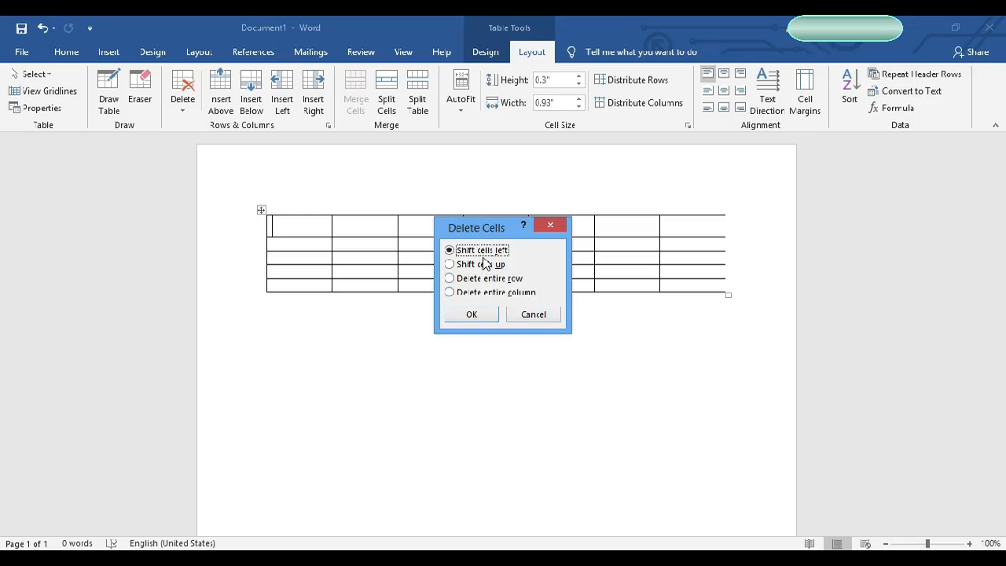
{"action": "left_click", "coordinate": [449, 278]}
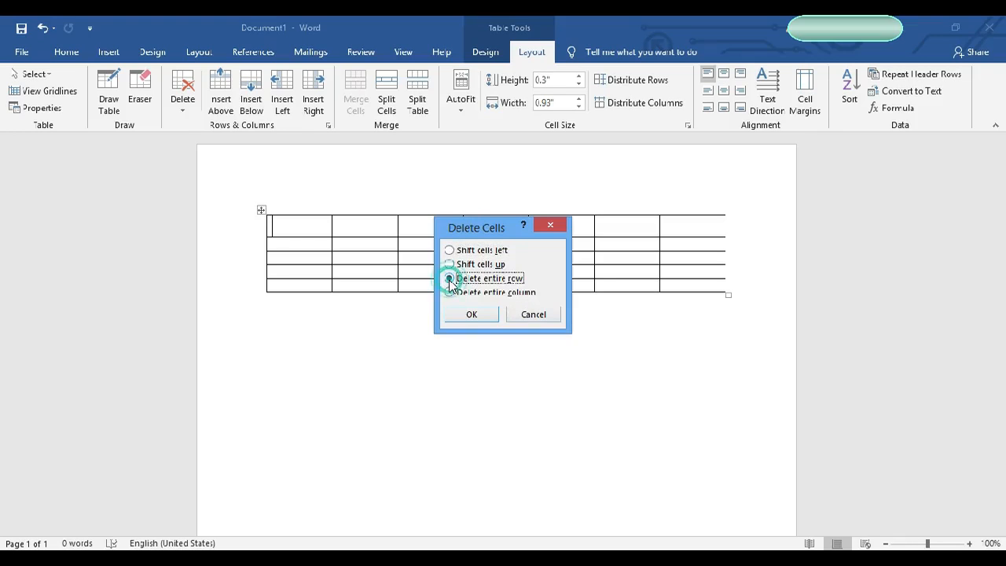
{"action": "left_click", "coordinate": [492, 319]}
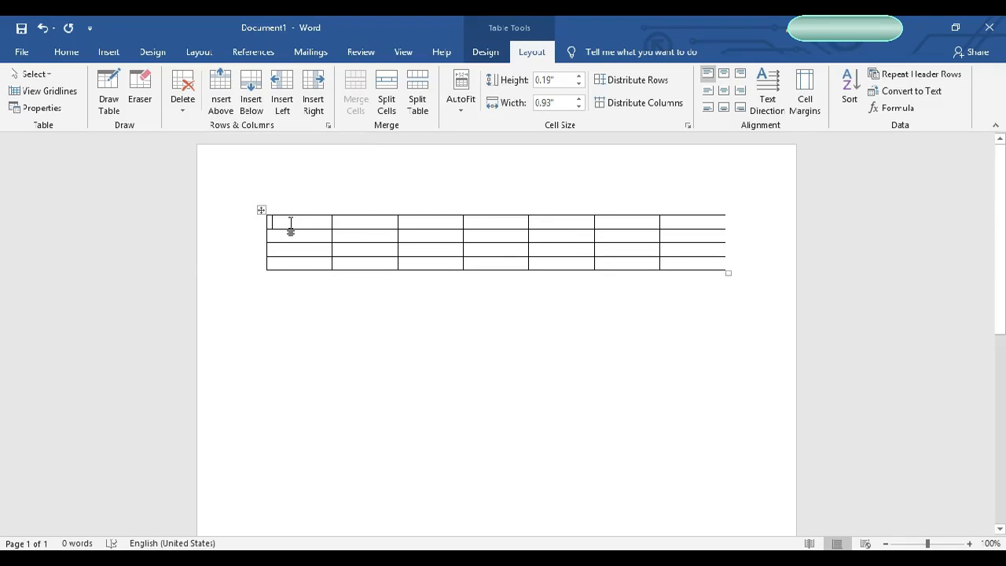
Step: Insert a new row above the first row and another row below the third row
{"action": "left_click", "coordinate": [235, 113]}
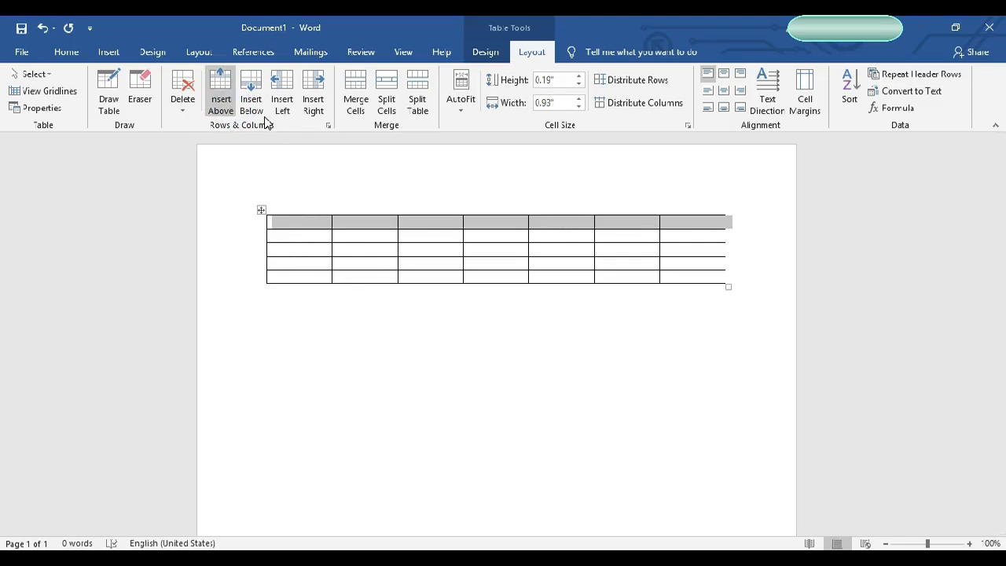
{"action": "left_click", "coordinate": [312, 227]}
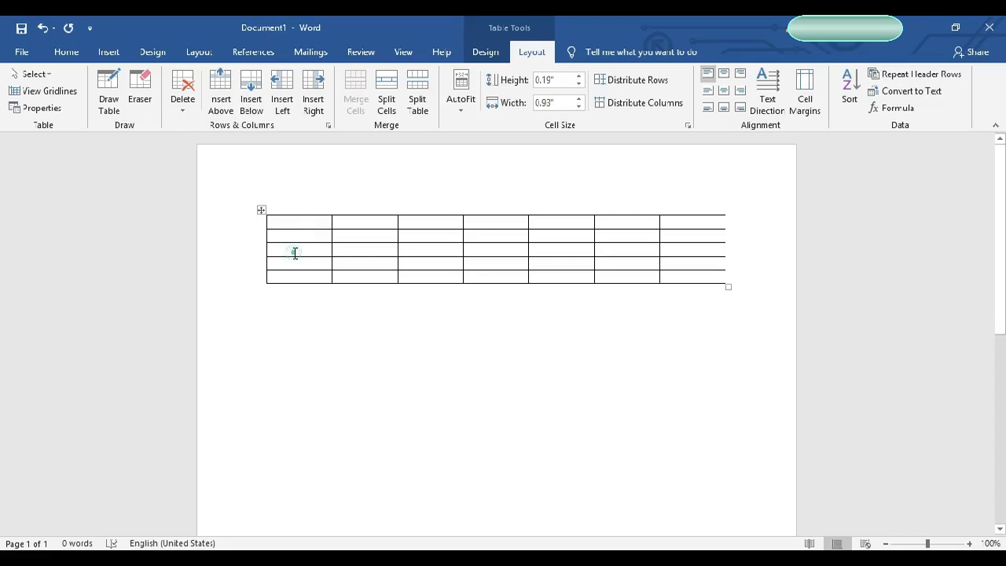
{"action": "left_click", "coordinate": [294, 251]}
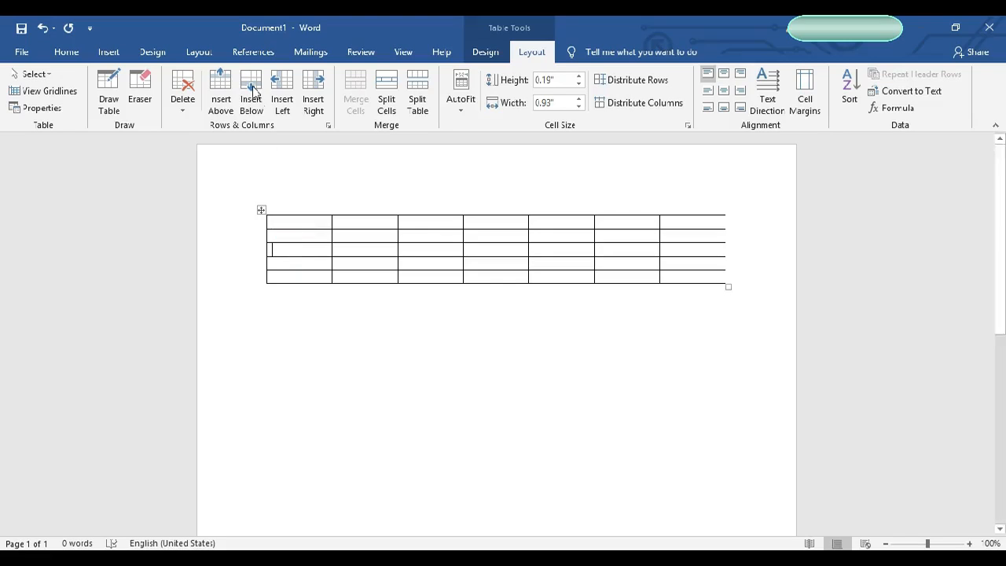
{"action": "left_click", "coordinate": [253, 112]}
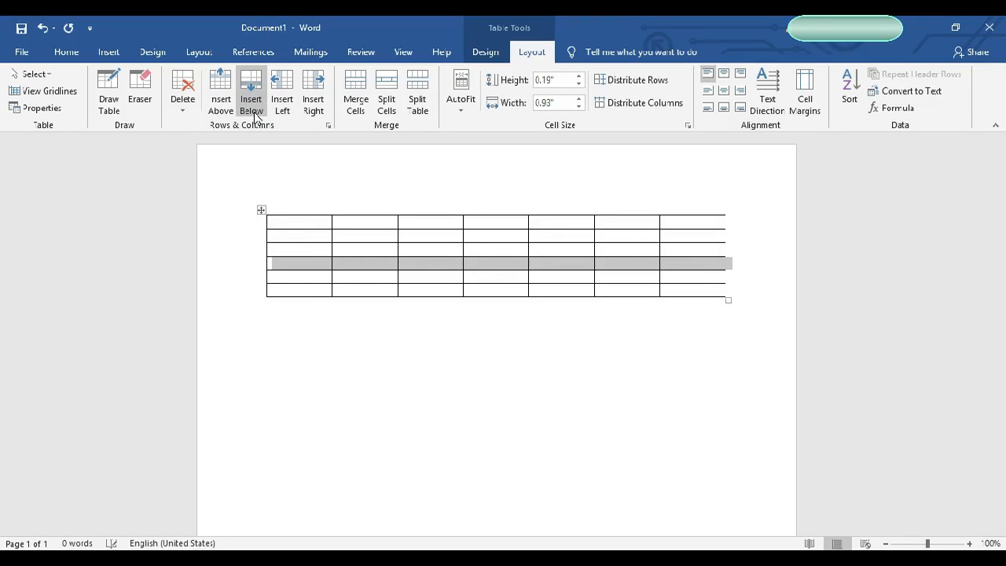
{"action": "left_click", "coordinate": [290, 262]}
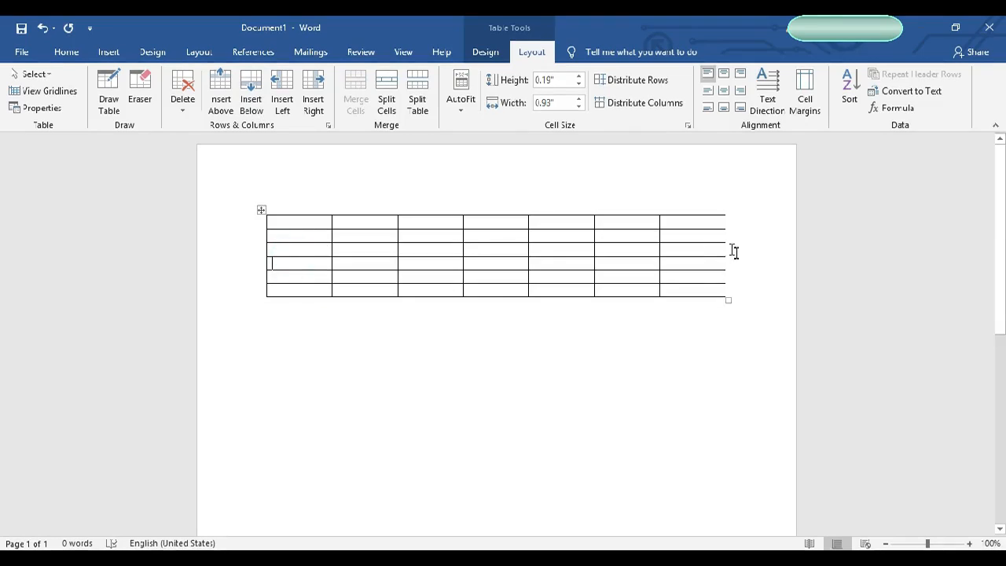
Step: Insert one column to the left and one column to the right of the first column
{"action": "left_click", "coordinate": [282, 104]}
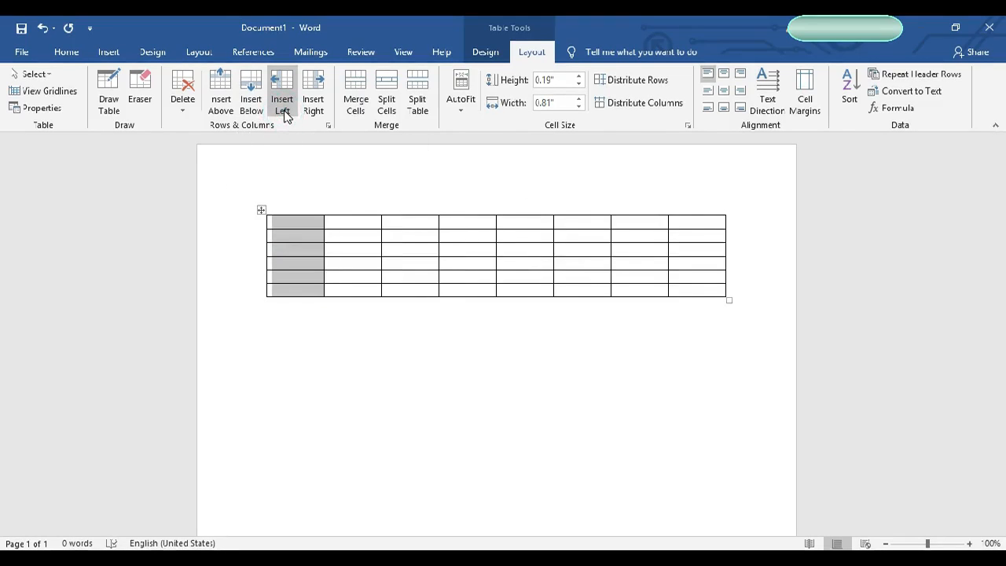
{"action": "left_click", "coordinate": [313, 105]}
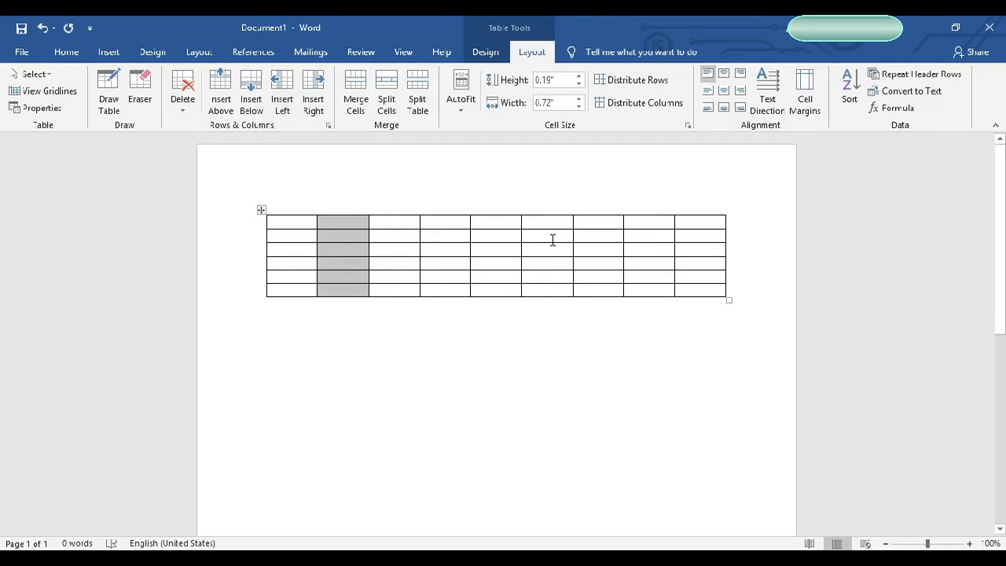
{"action": "left_click", "coordinate": [355, 262]}
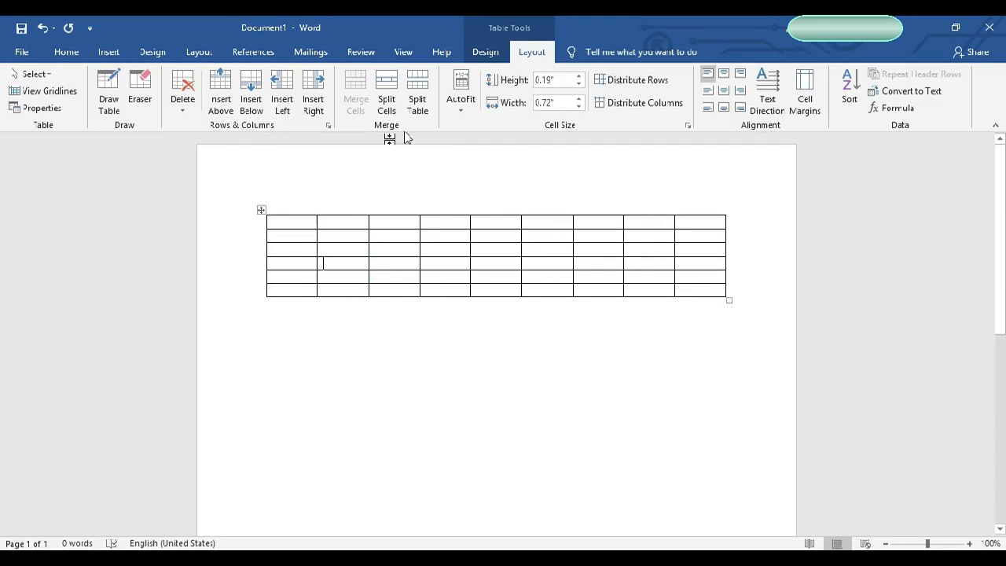
Step: Enter the headings Name, Father and Class in the first three cells of the top row
{"action": "left_click", "coordinate": [285, 220]}
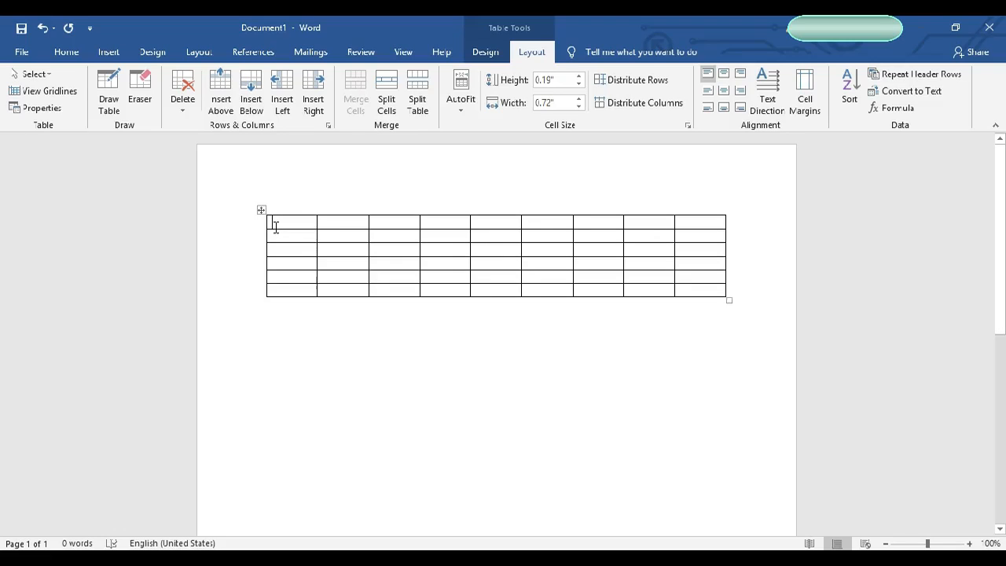
{"action": "type", "text": "Name"}
{"action": "key", "text": "Tab"}
{"action": "type", "text": "Father"}
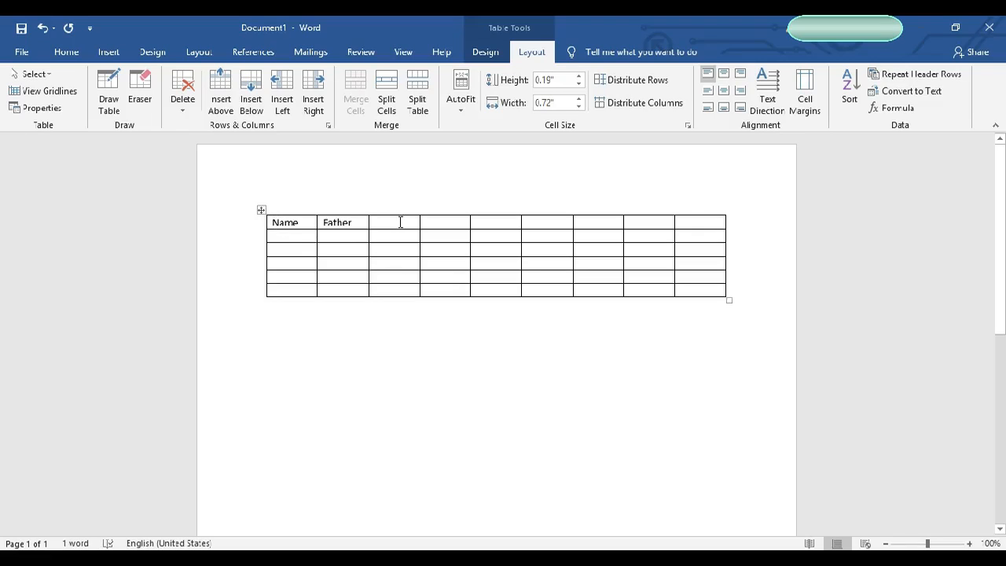
{"action": "left_click", "coordinate": [400, 222]}
{"action": "type", "text": "Class"}
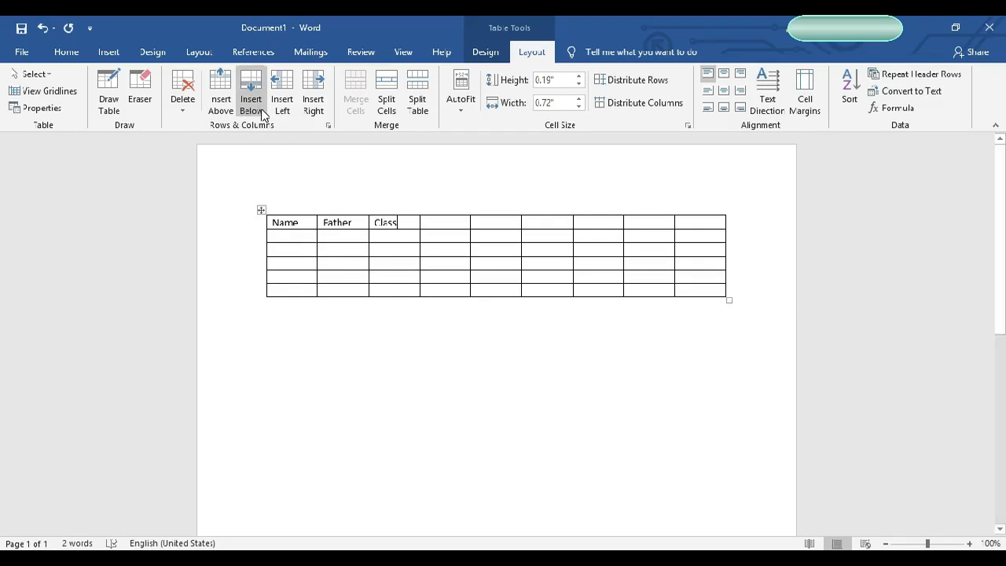
Step: Insert a row above the headings and enter Result Sheet in its first cell
{"action": "left_click", "coordinate": [228, 109]}
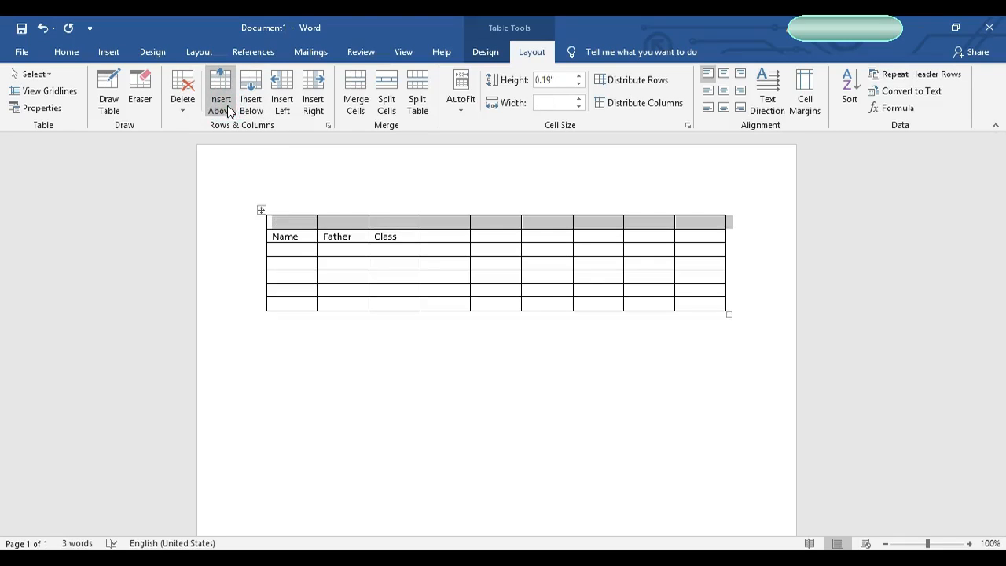
{"action": "left_click", "coordinate": [293, 223]}
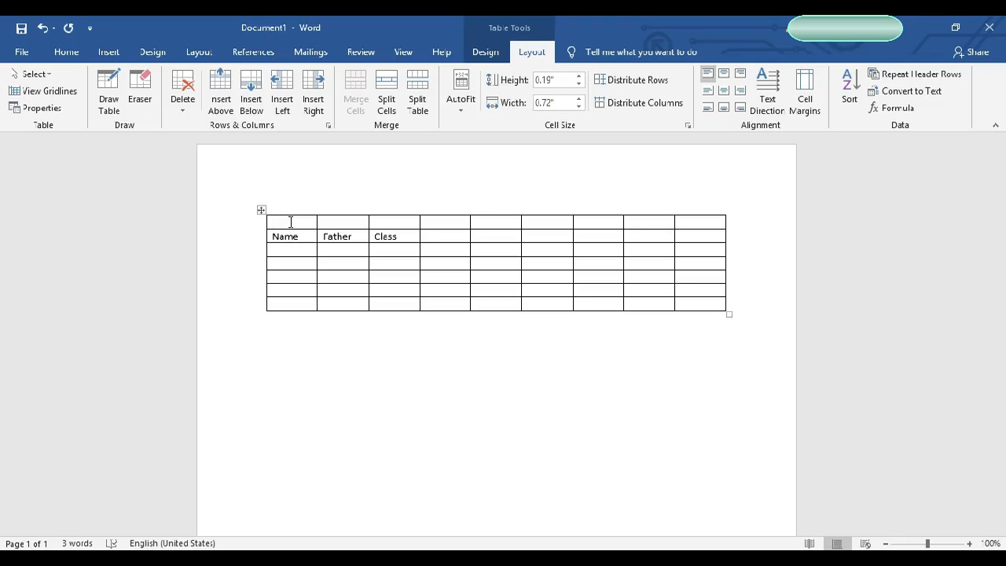
{"action": "type", "text": "Result"}
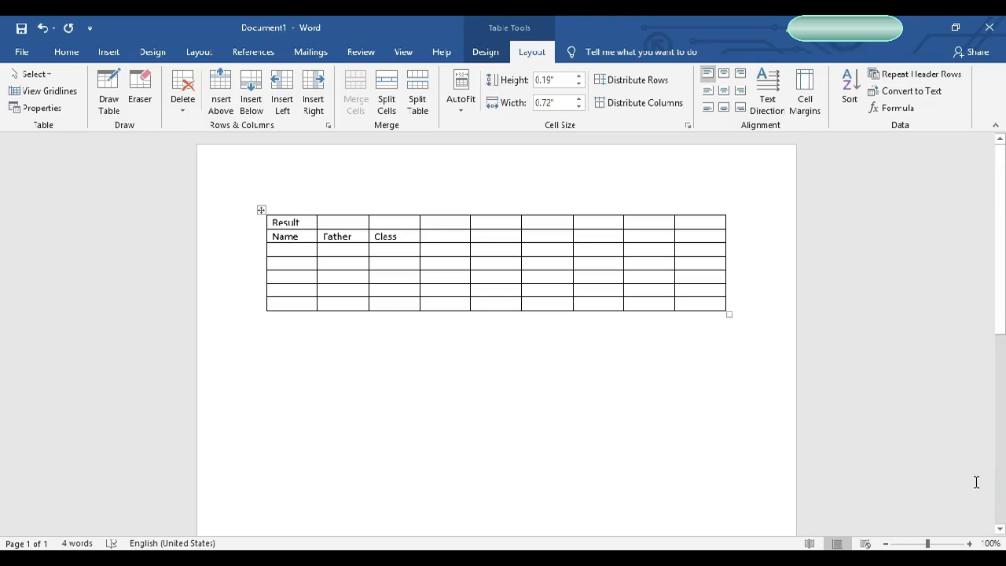
{"action": "type", "text": " Sheet"}
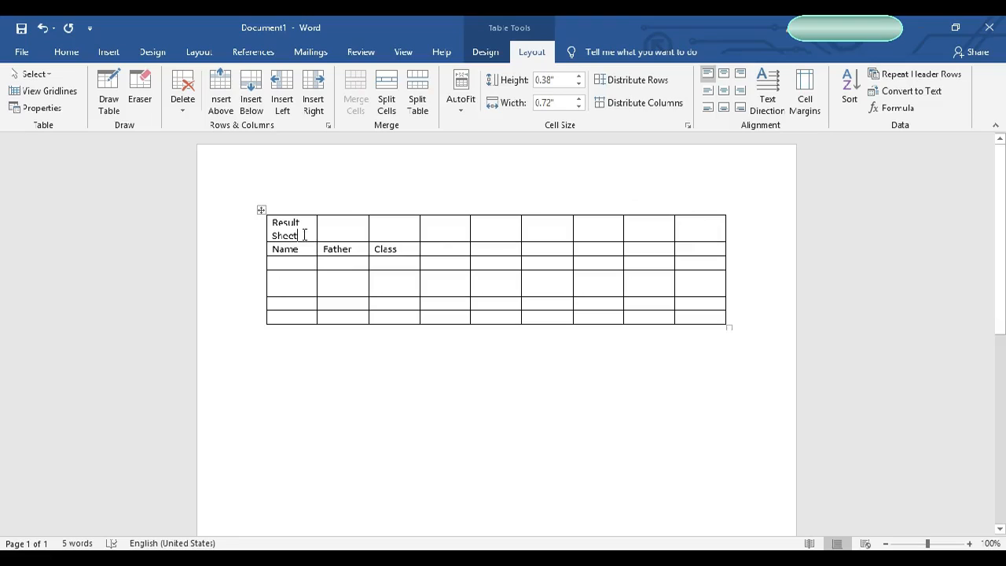
Step: Merge all cells of the top row into a single title cell
{"action": "left_click", "coordinate": [261, 212]}
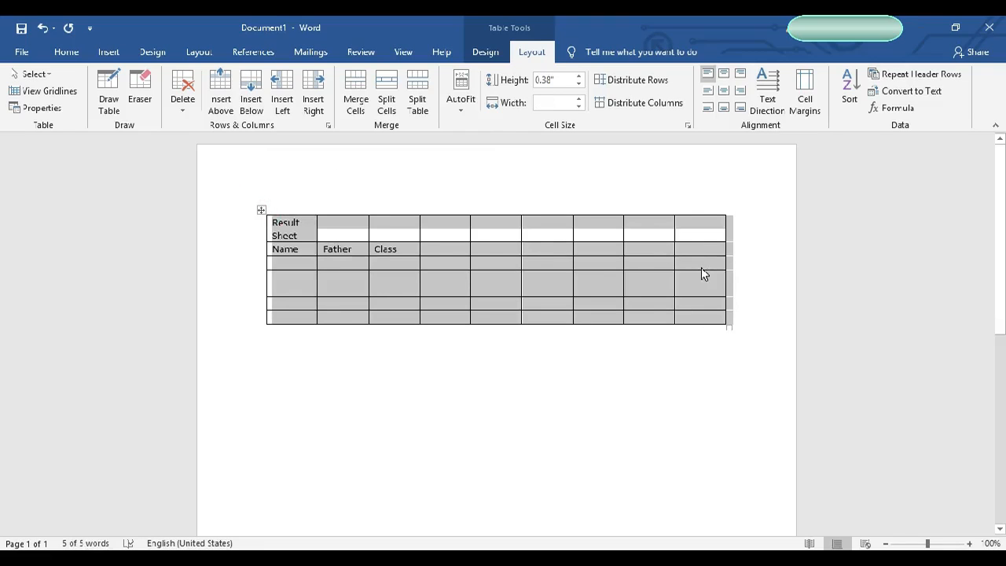
{"action": "left_click", "coordinate": [297, 229]}
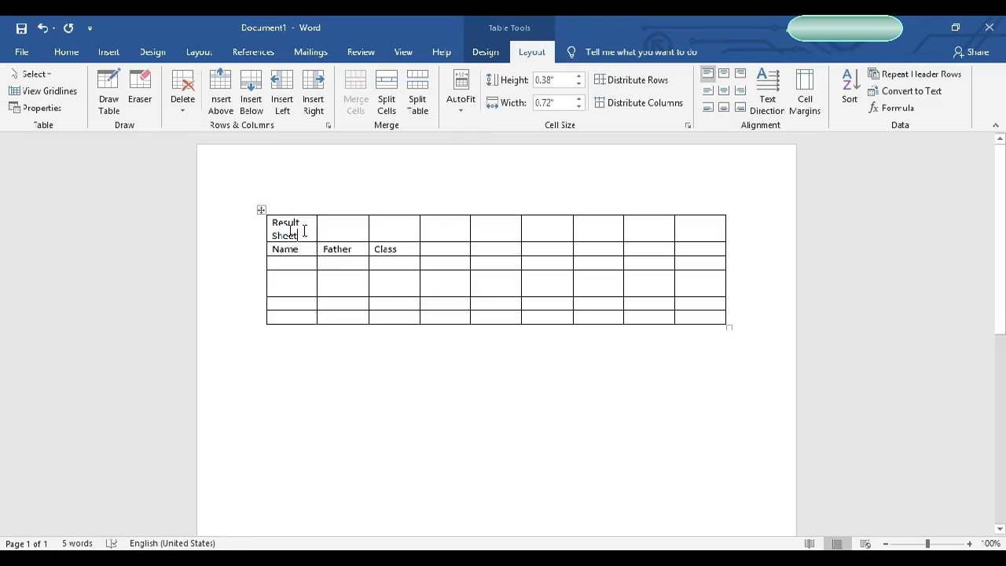
{"action": "left_click", "coordinate": [258, 230]}
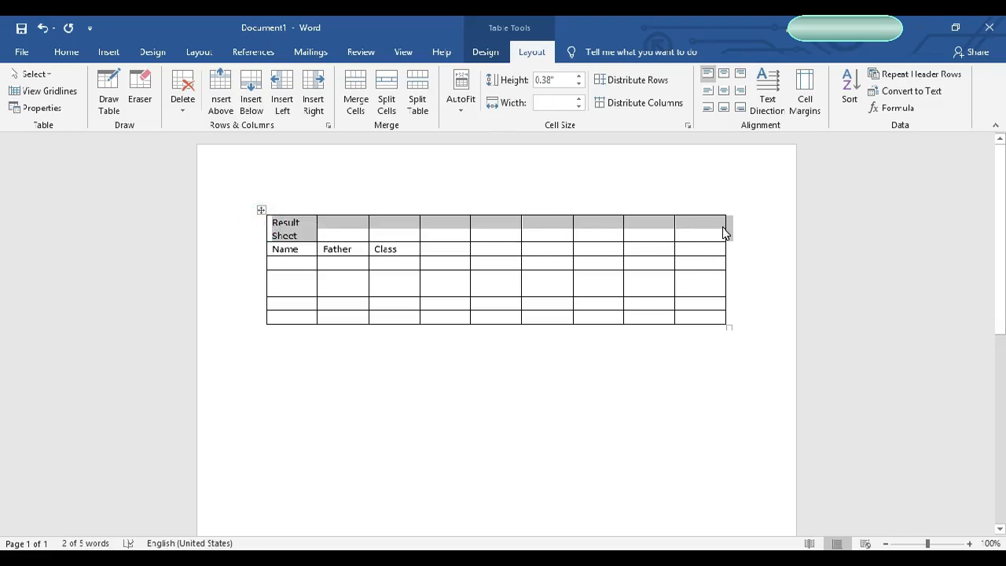
{"action": "left_click", "coordinate": [298, 208]}
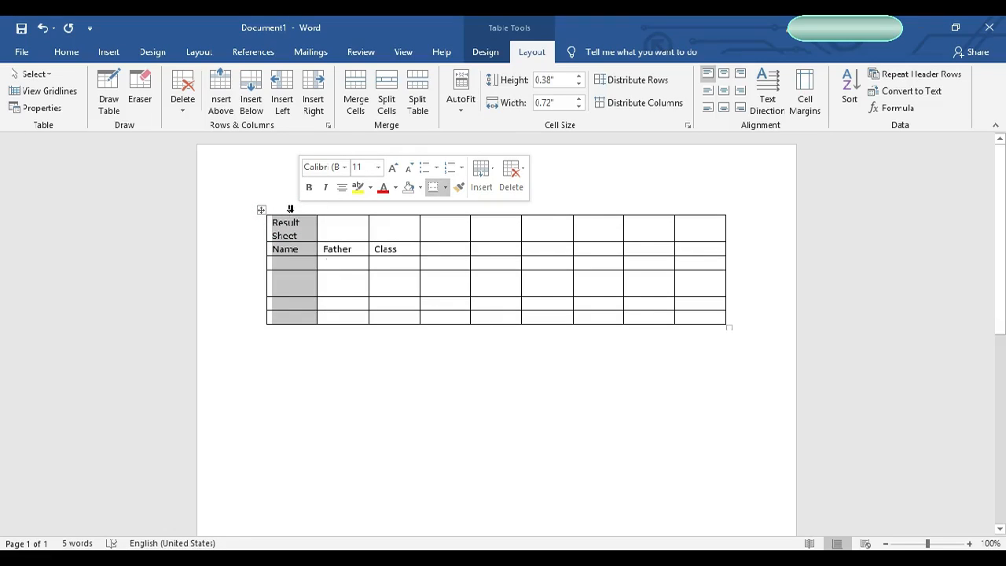
{"action": "left_click", "coordinate": [295, 226]}
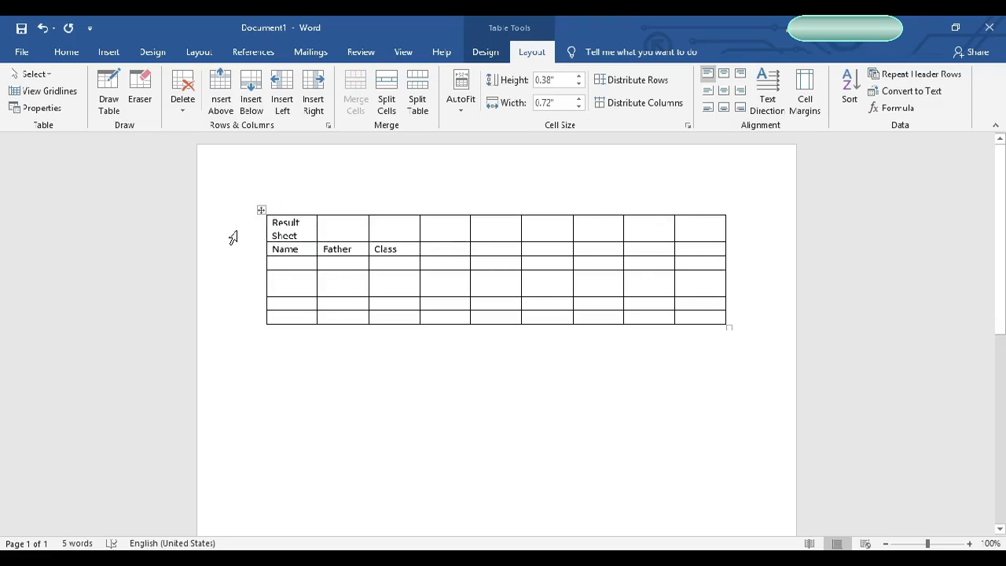
{"action": "mouse_move", "coordinate": [258, 235]}
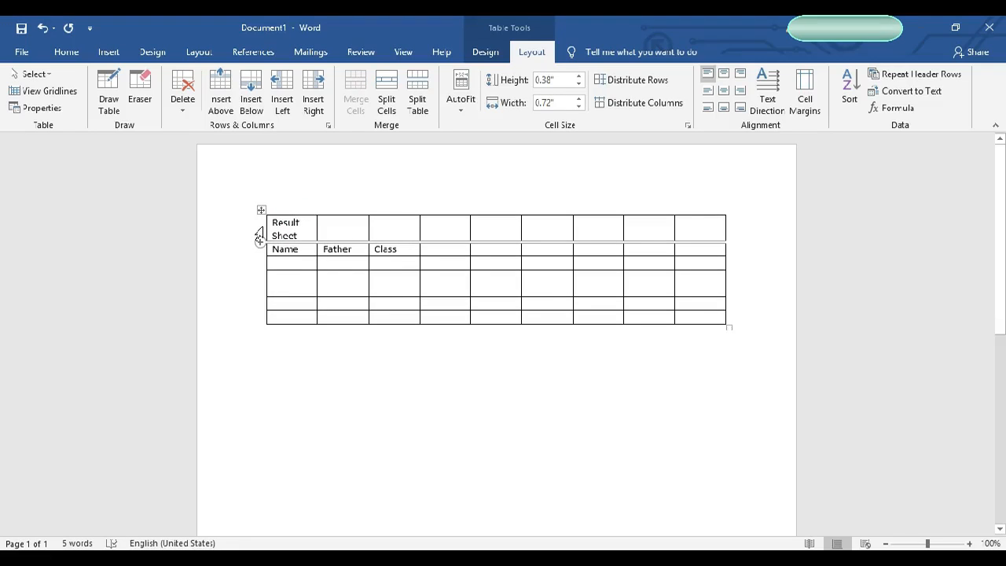
{"action": "left_click", "coordinate": [259, 235]}
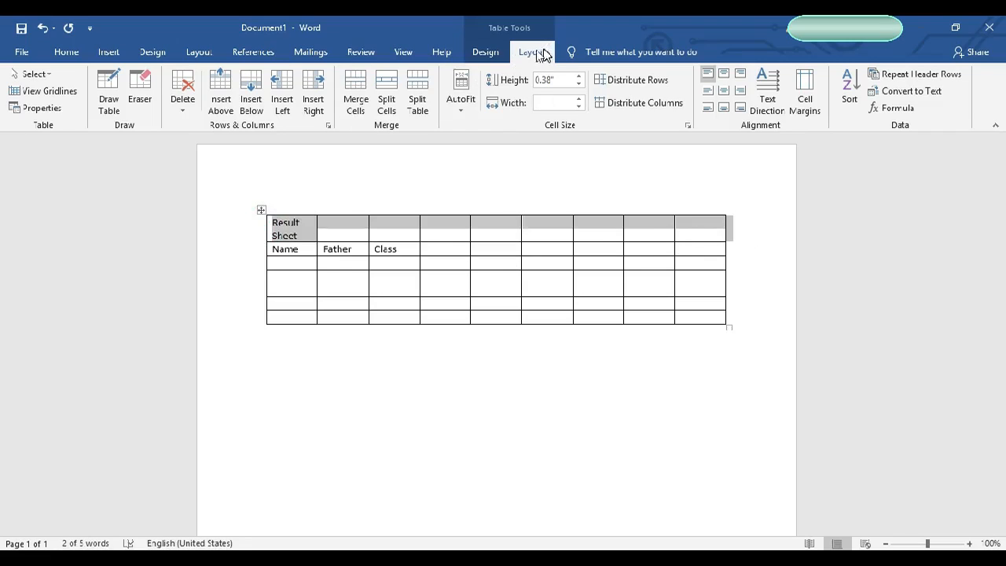
{"action": "left_click", "coordinate": [354, 114]}
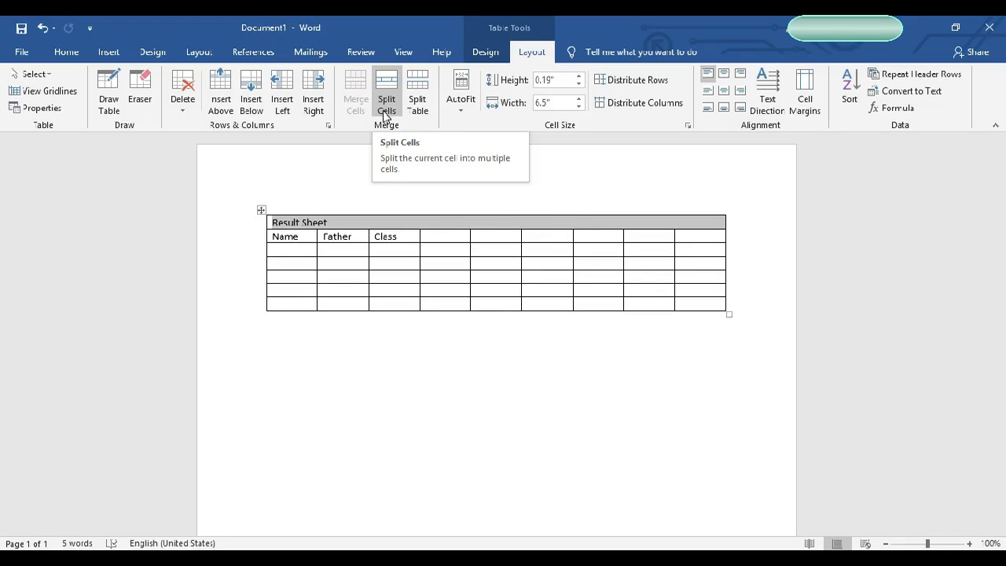
Step: Try splitting the title cell into two columns and two rows, then undo the split
{"action": "left_click", "coordinate": [371, 218]}
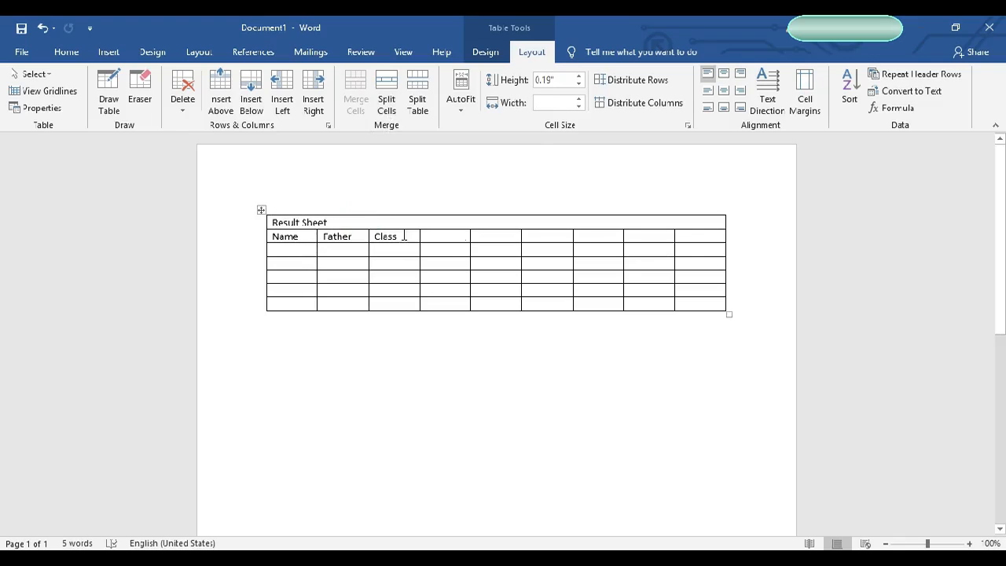
{"action": "left_click", "coordinate": [684, 236]}
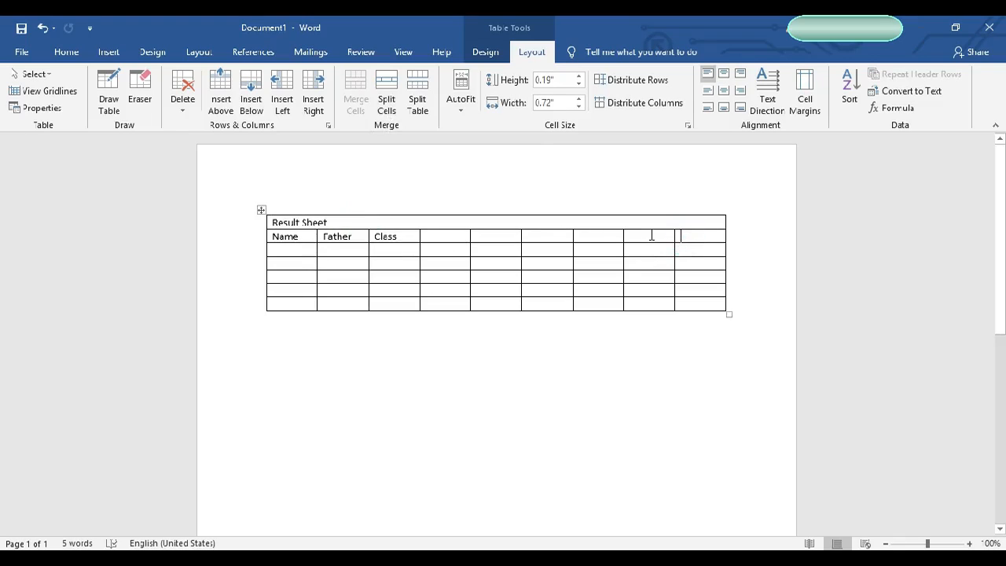
{"action": "left_click", "coordinate": [487, 223]}
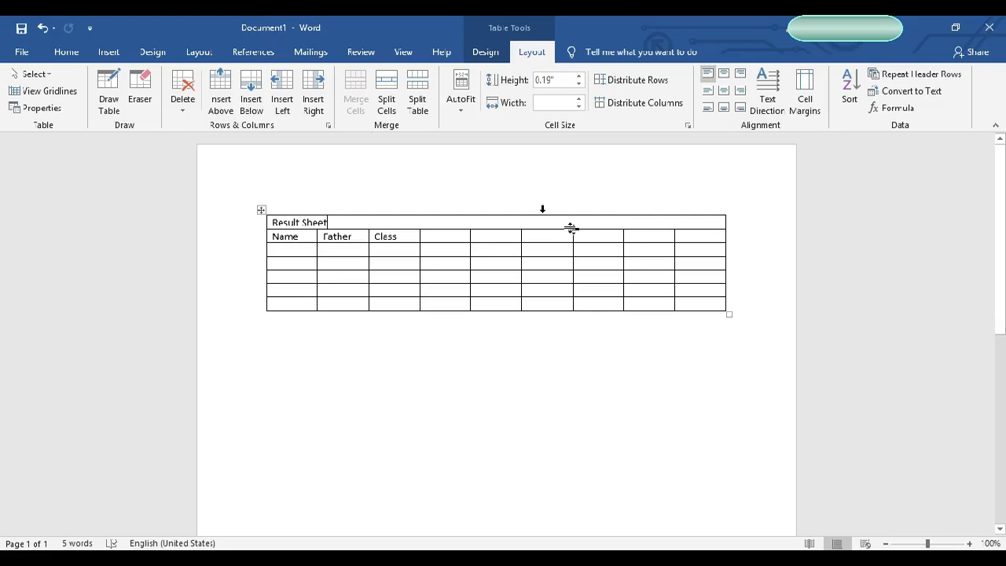
{"action": "left_click", "coordinate": [394, 106]}
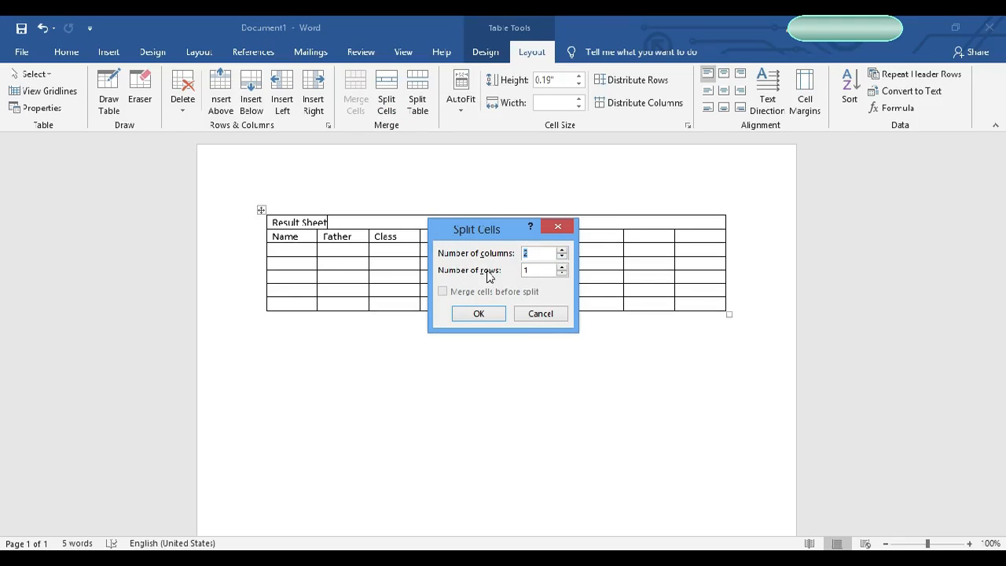
{"action": "left_click", "coordinate": [562, 267]}
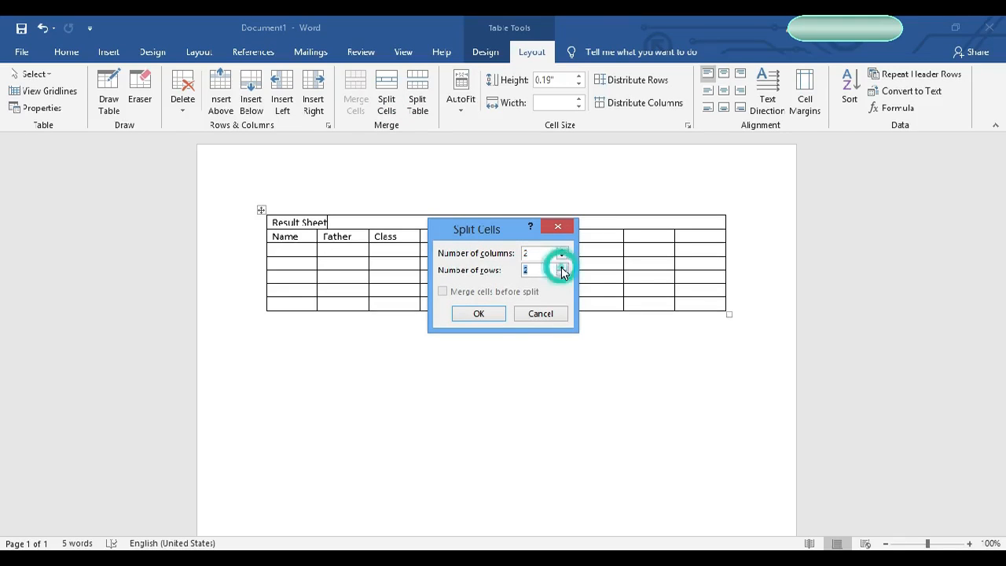
{"action": "left_click", "coordinate": [493, 315]}
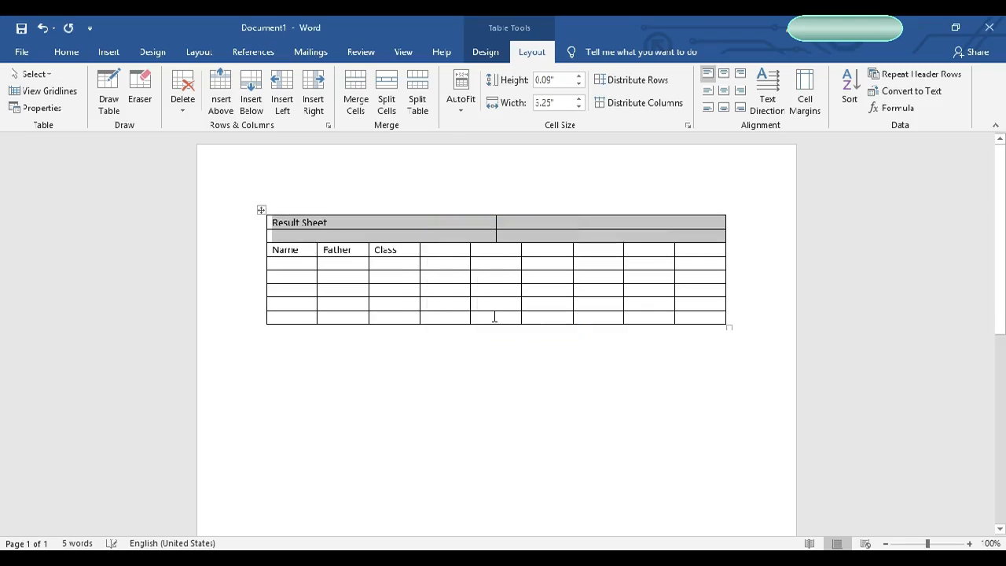
{"action": "left_click", "coordinate": [451, 228]}
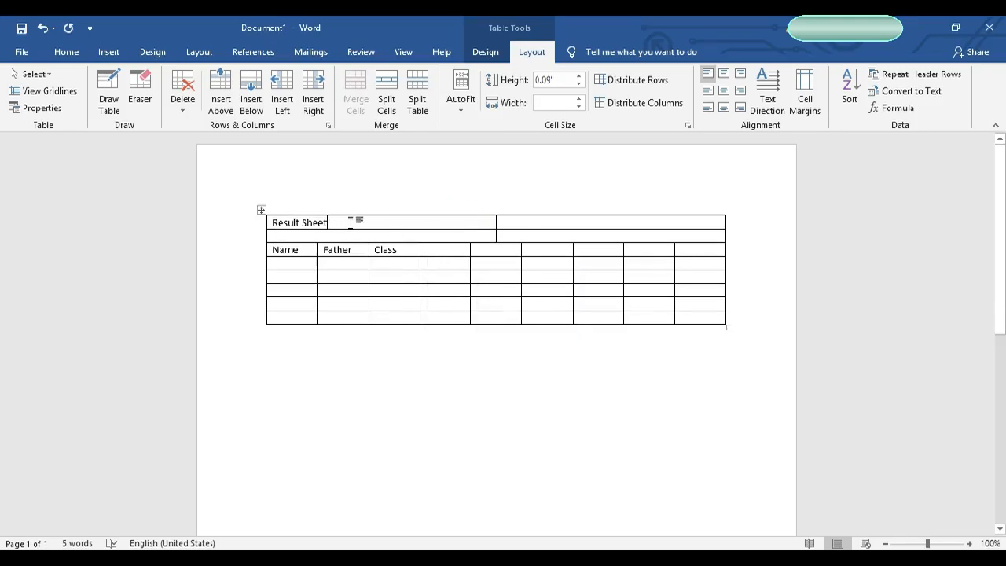
{"action": "left_click_drag", "start_coordinate": [365, 222], "coordinate": [557, 222]}
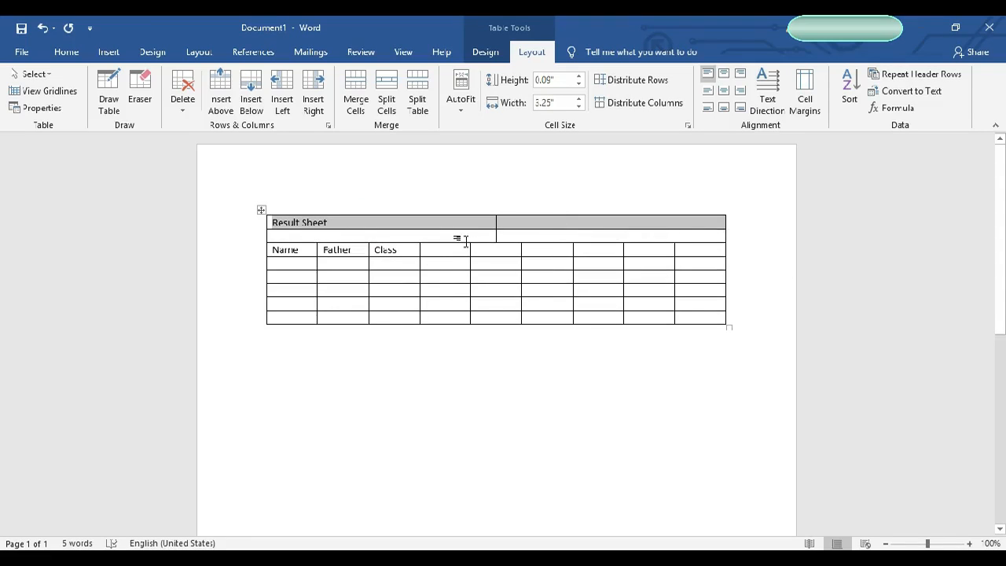
{"action": "left_click_drag", "start_coordinate": [462, 235], "coordinate": [543, 234]}
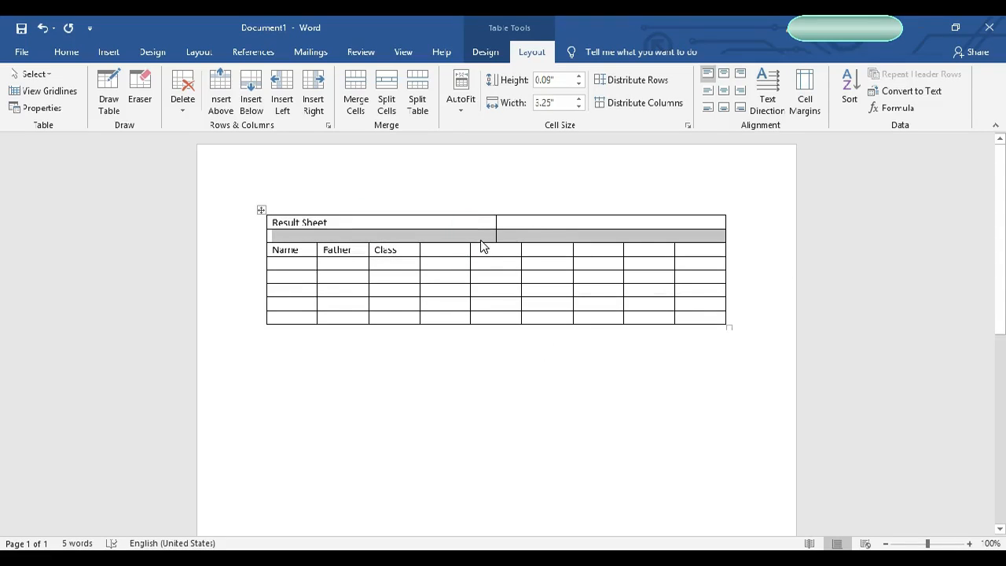
{"action": "key", "text": "BackSpace"}
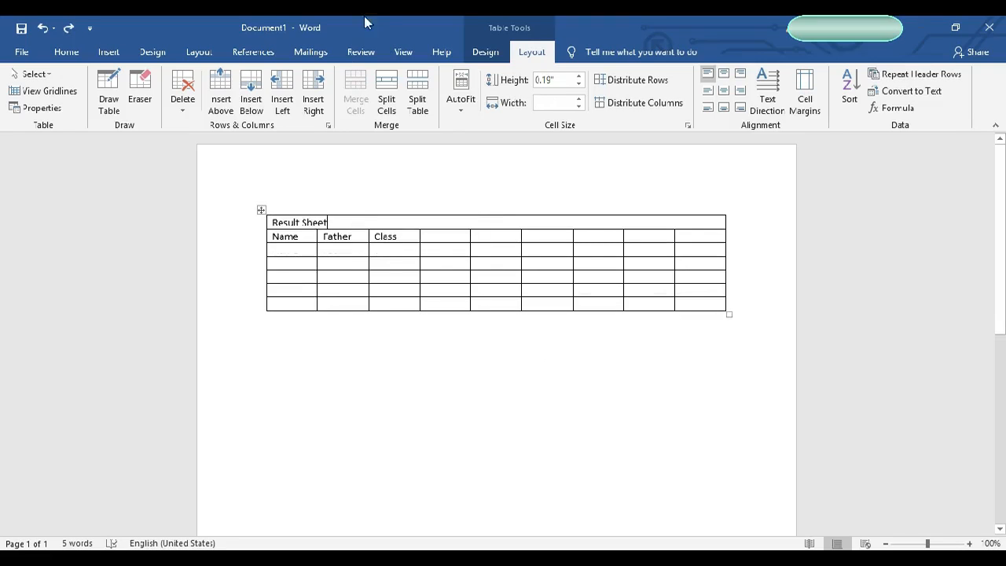
Step: Split the title cell into three columns and four rows
{"action": "left_click", "coordinate": [385, 104]}
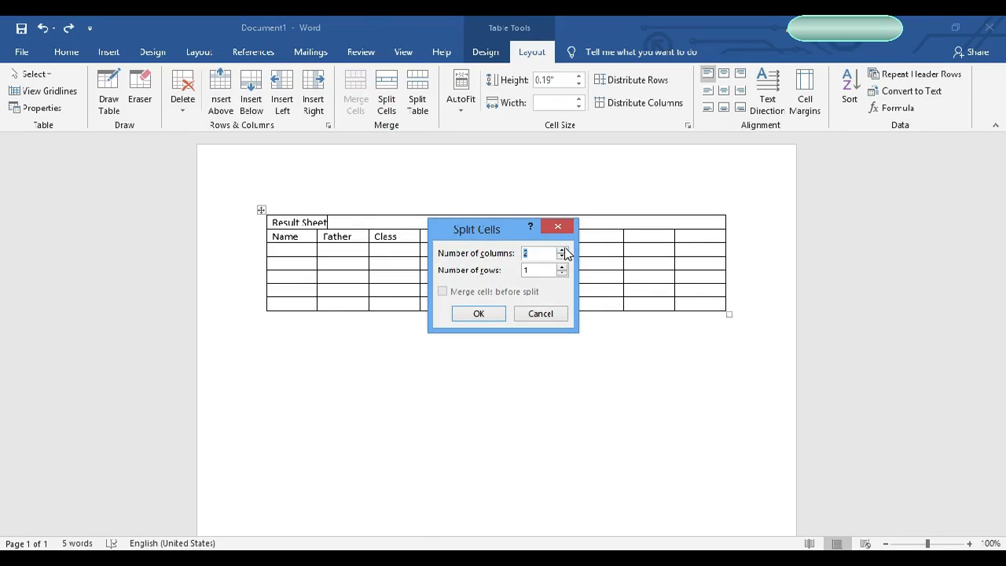
{"action": "left_click", "coordinate": [563, 249]}
{"action": "left_click", "coordinate": [561, 267]}
{"action": "left_click", "coordinate": [562, 267]}
{"action": "left_click", "coordinate": [562, 268]}
{"action": "left_click", "coordinate": [562, 268]}
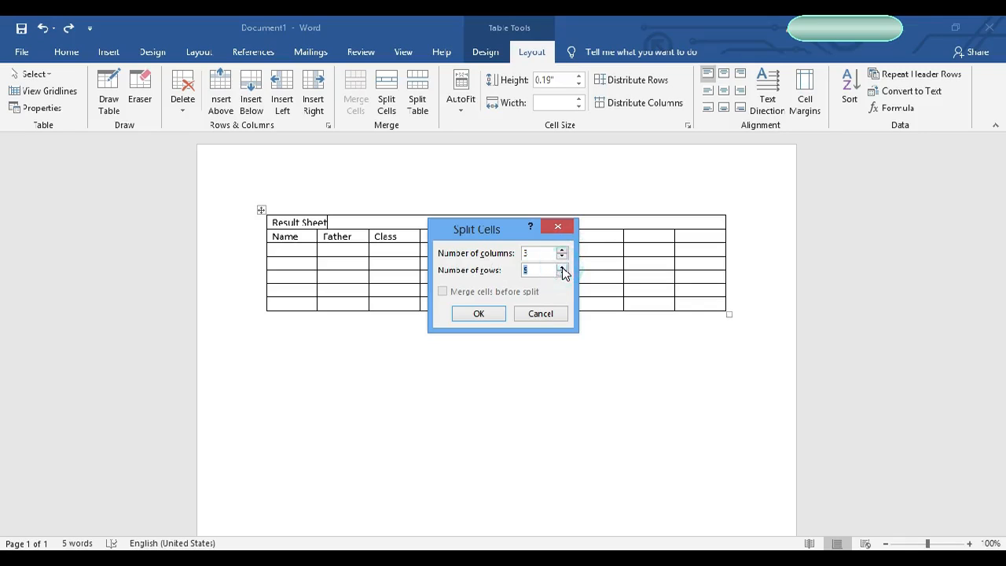
{"action": "left_click", "coordinate": [484, 314]}
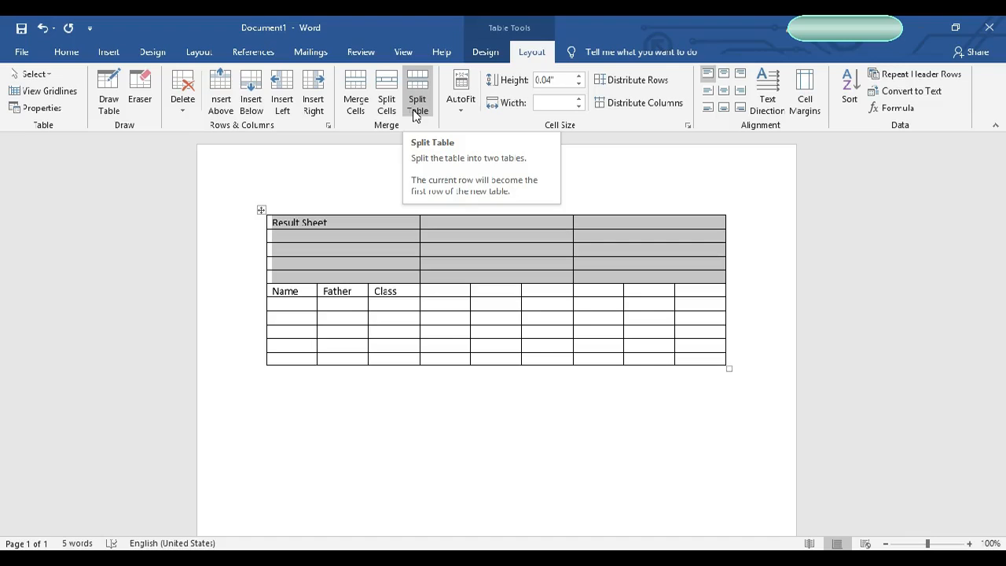
Step: Split the table below the title section so it becomes a separate table above the headings table
{"action": "left_click", "coordinate": [415, 113]}
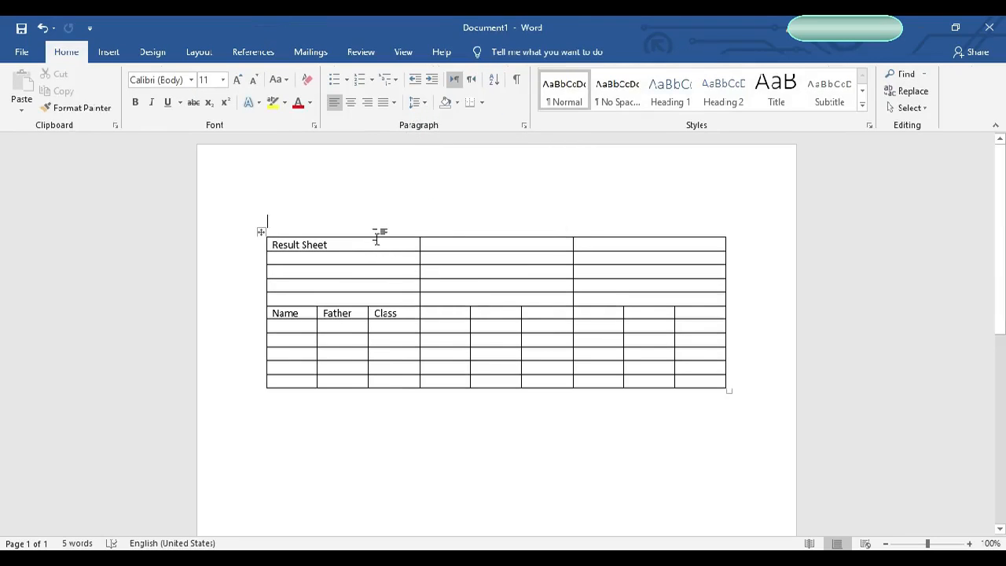
{"action": "left_click", "coordinate": [359, 287]}
{"action": "left_click", "coordinate": [303, 299]}
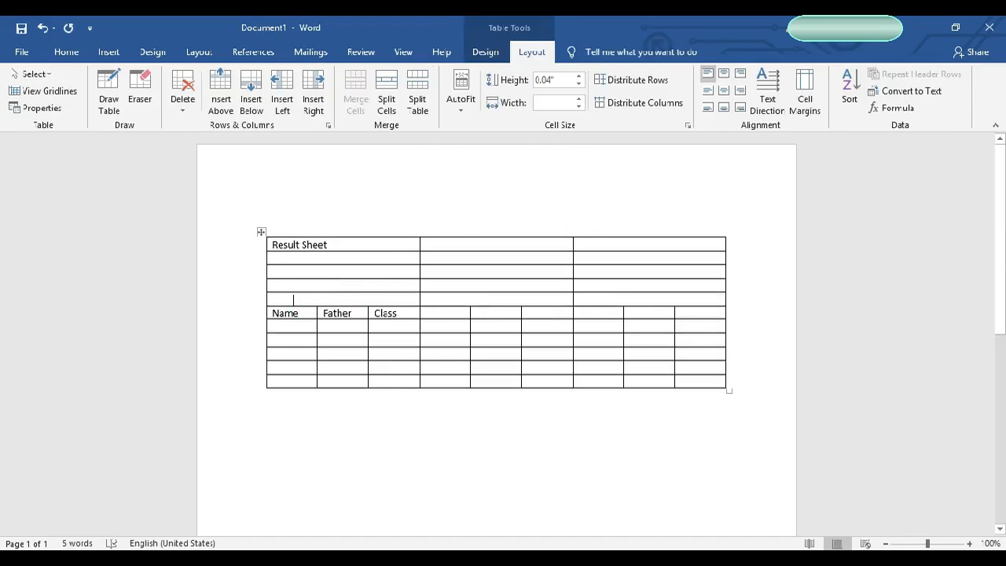
{"action": "left_click", "coordinate": [417, 106]}
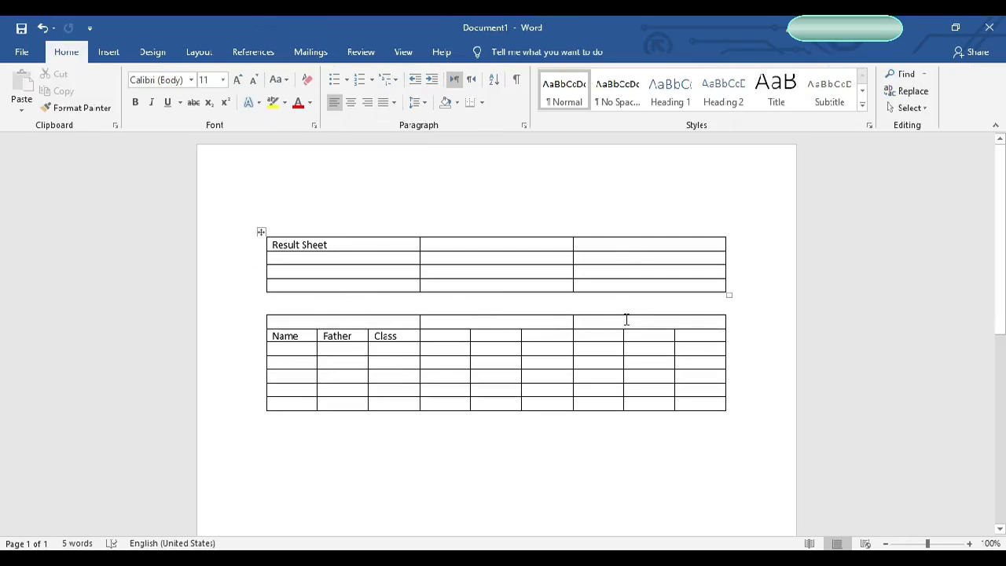
Step: Center the text horizontally in the top row of the title table
{"action": "left_click", "coordinate": [292, 308]}
{"action": "left_click", "coordinate": [532, 250]}
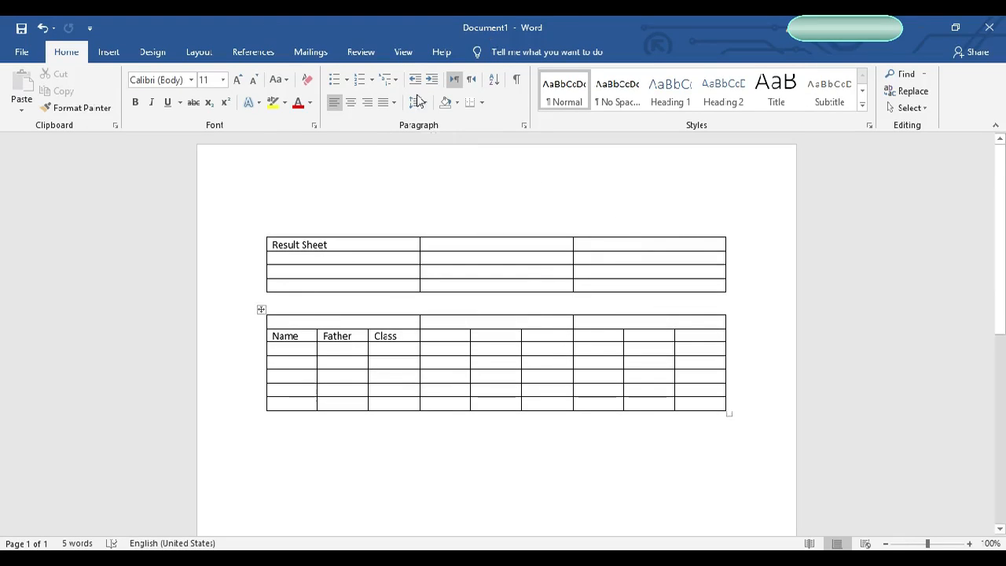
{"action": "left_click", "coordinate": [271, 298]}
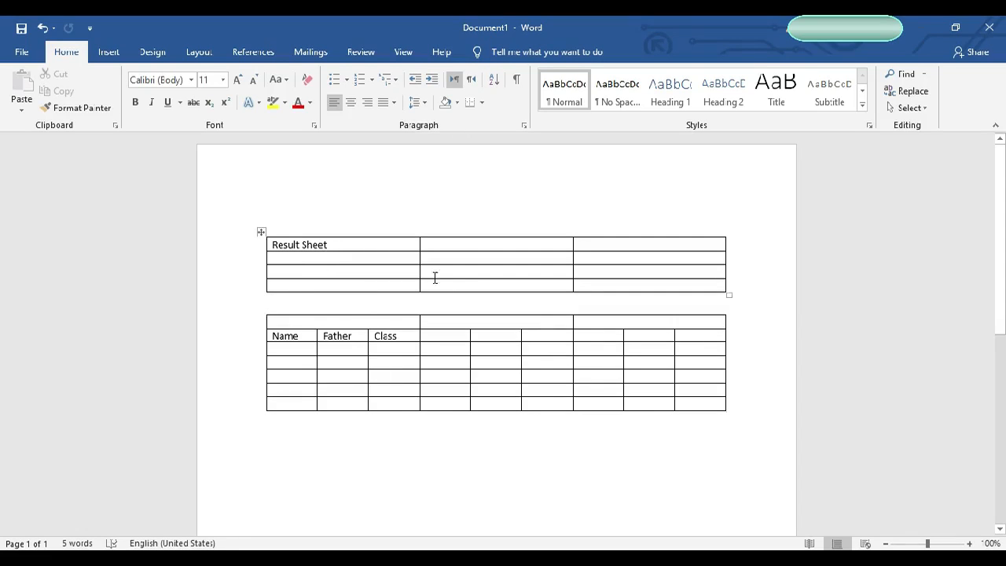
{"action": "left_click", "coordinate": [383, 273]}
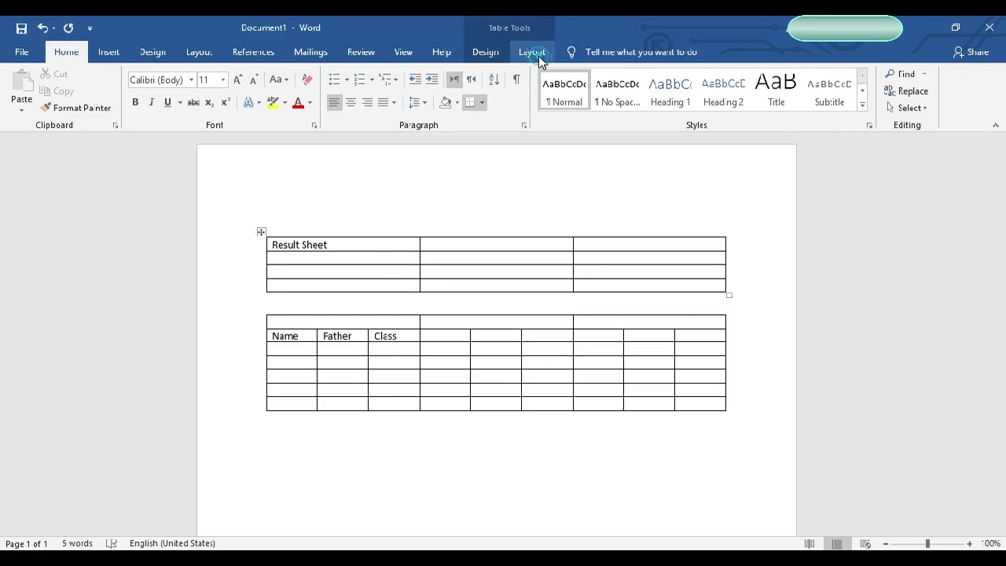
{"action": "left_click", "coordinate": [532, 52]}
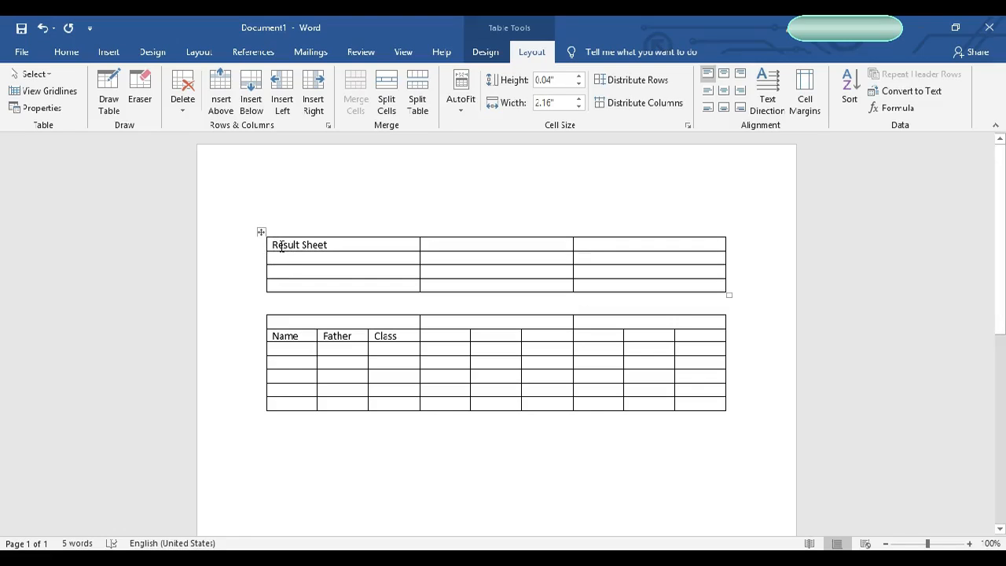
{"action": "left_click_drag", "start_coordinate": [280, 245], "coordinate": [660, 244]}
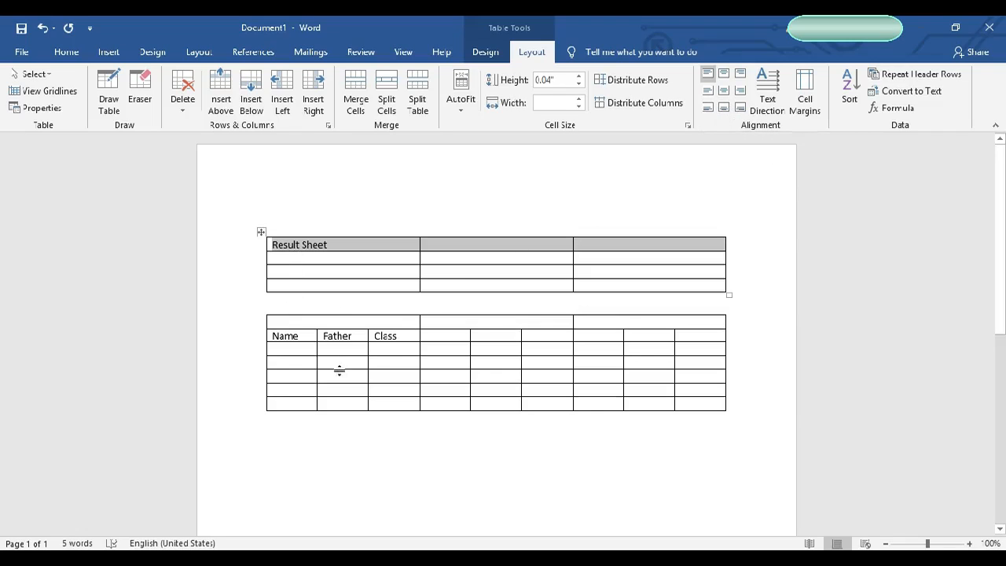
{"action": "left_click", "coordinate": [724, 93]}
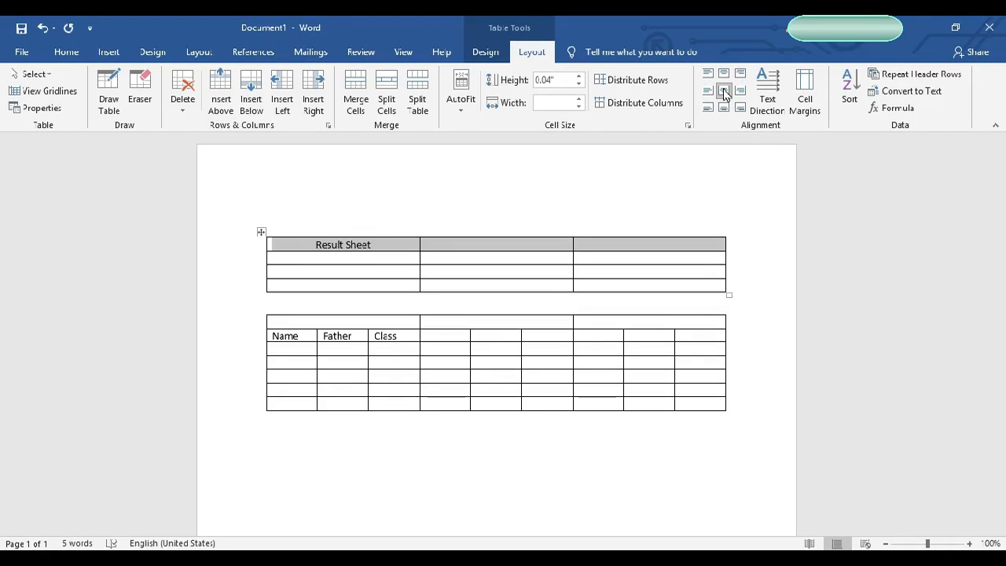
Step: Change the text direction of the top row so Result Sheet runs vertically
{"action": "left_click", "coordinate": [775, 99]}
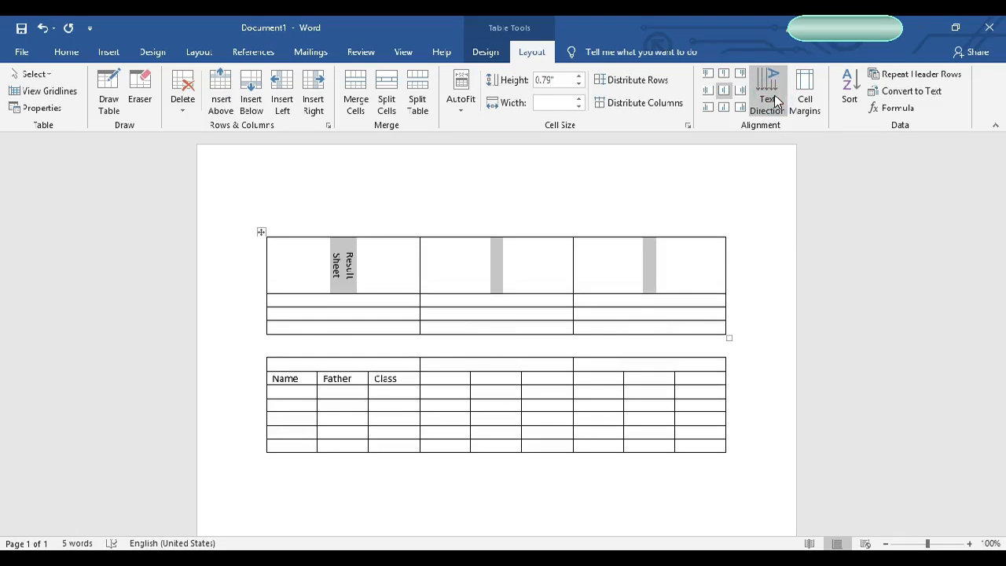
{"action": "left_click", "coordinate": [774, 99]}
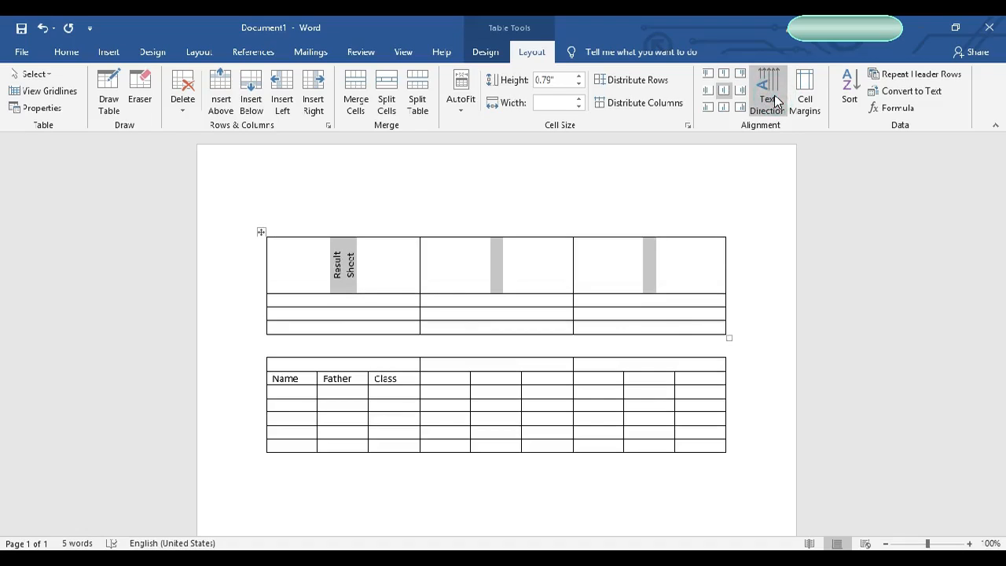
{"action": "left_click", "coordinate": [775, 99]}
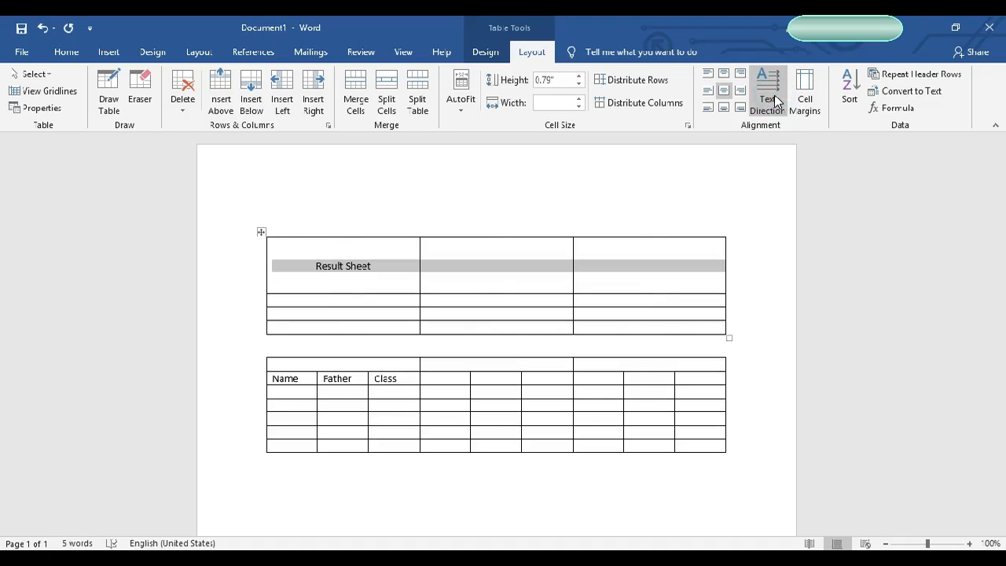
{"action": "left_click", "coordinate": [775, 99]}
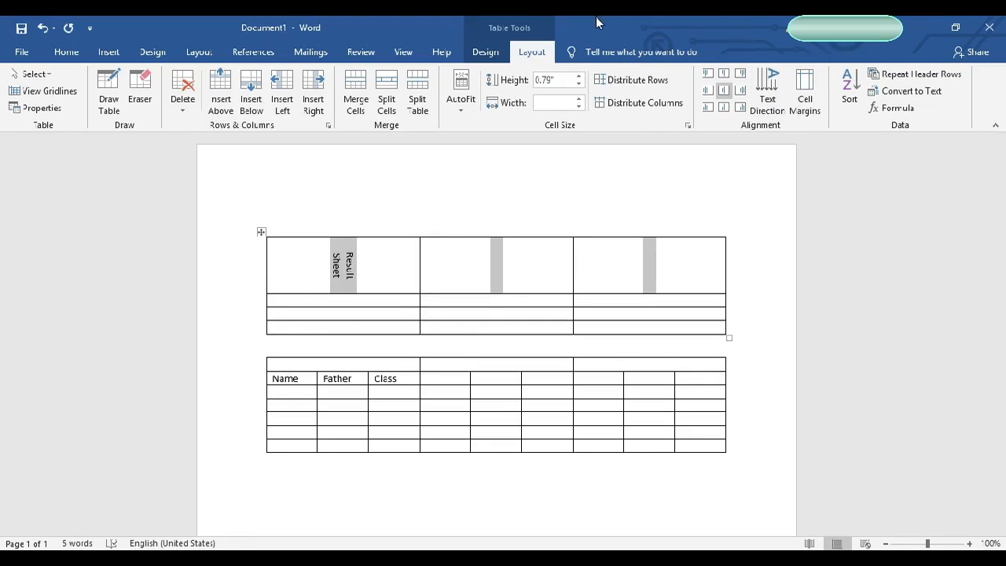
{"action": "left_click", "coordinate": [649, 266]}
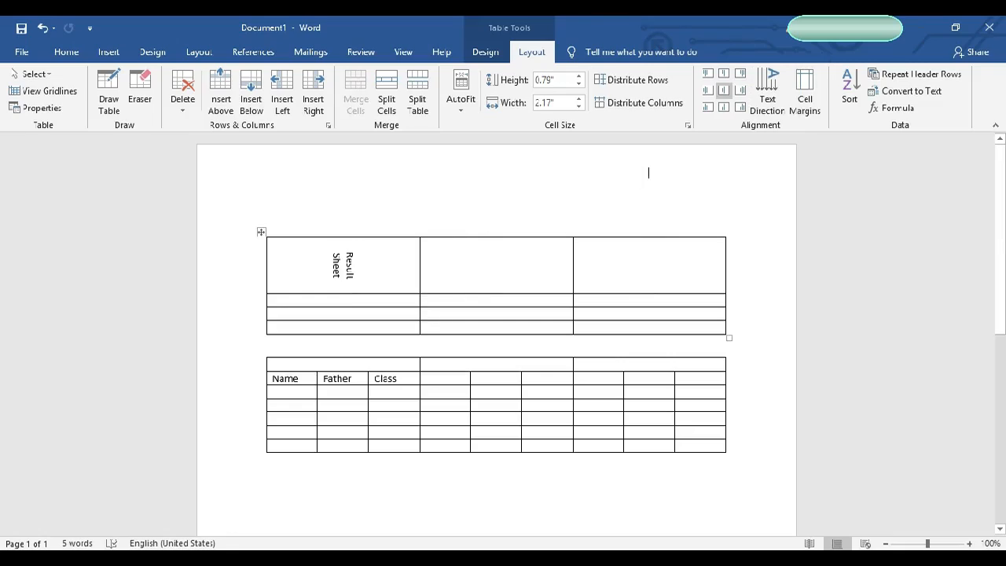